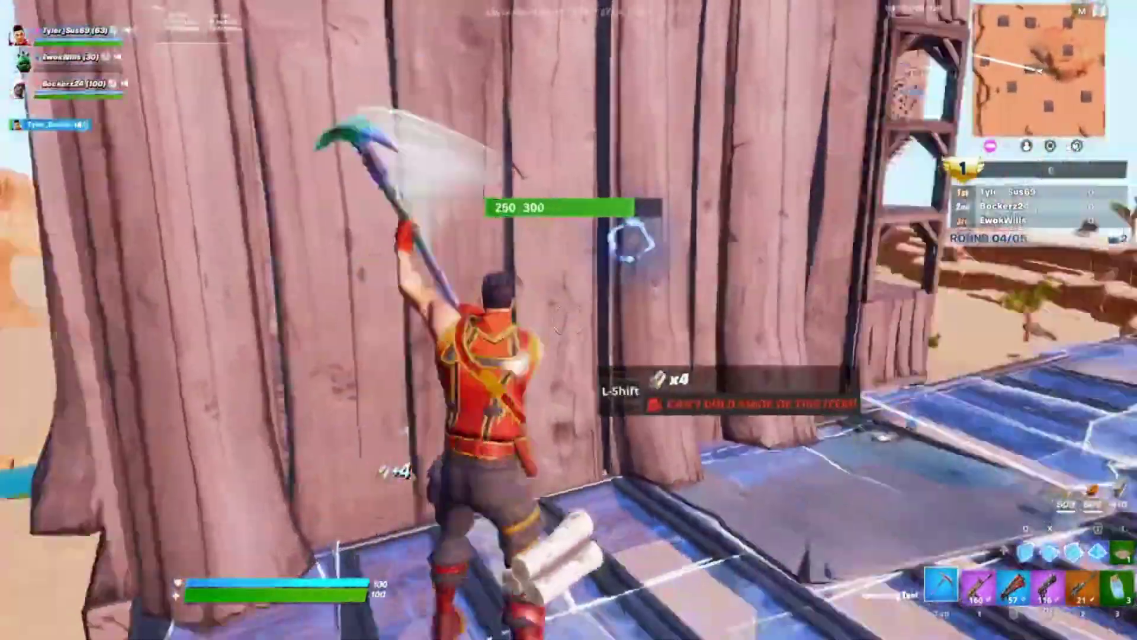
Harvest the wooden wall for wood, build pieces while climbing and switch to the sniper.
{"action": "left_click", "coordinate": [568, 320]}
{"action": "left_click", "coordinate": [569, 321]}
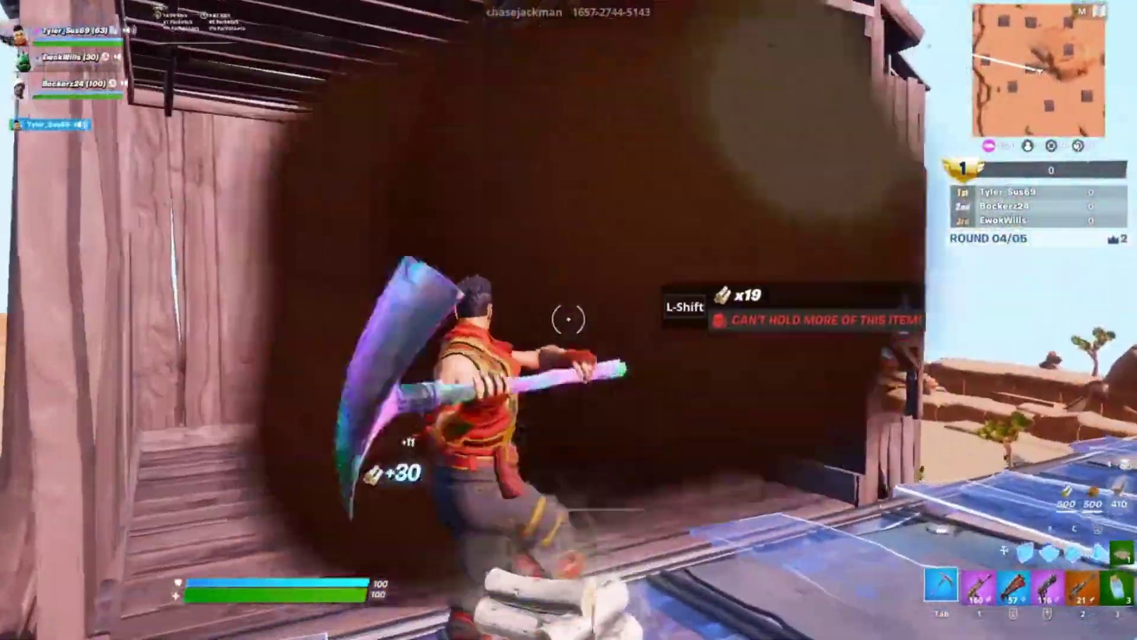
{"action": "key", "text": "q"}
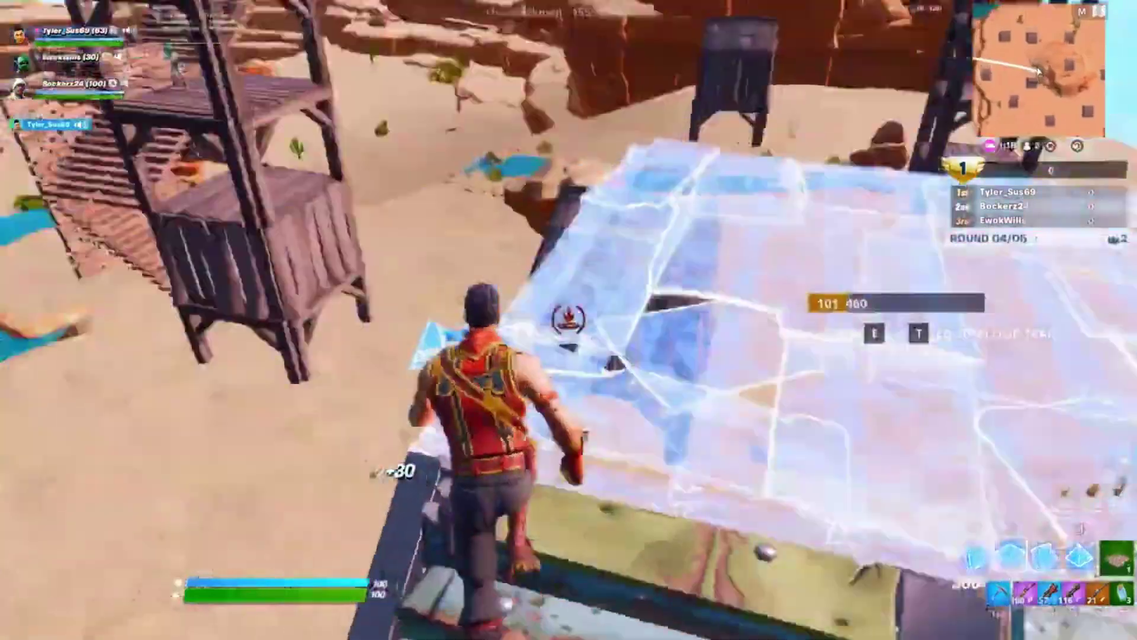
{"action": "left_click", "coordinate": [570, 320]}
{"action": "key", "text": "3"}
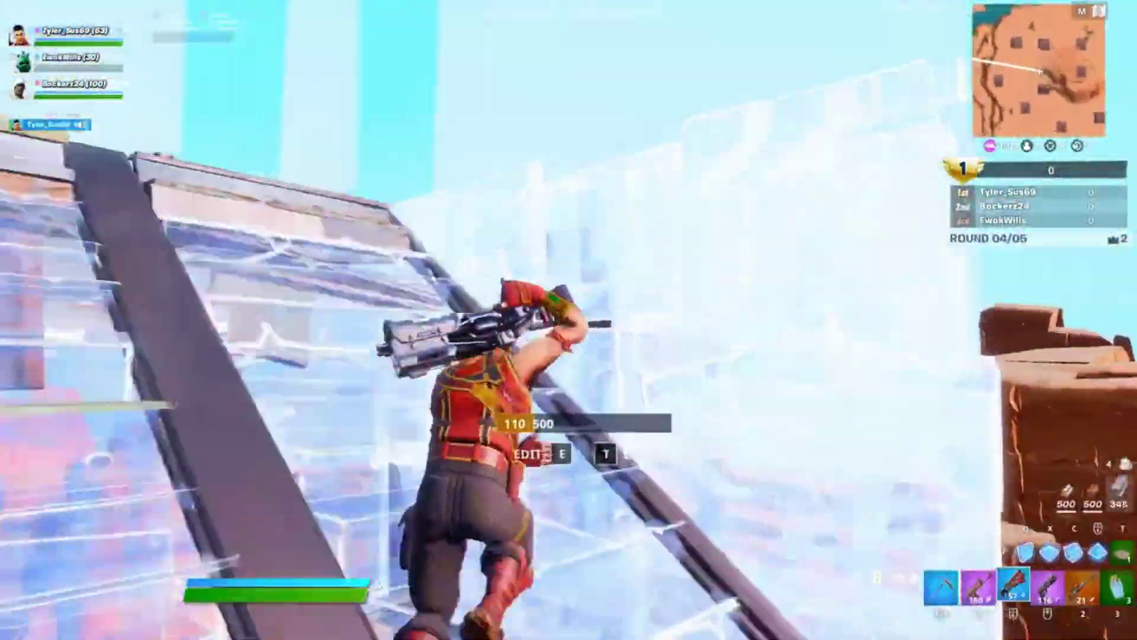
{"action": "key", "text": "w"}
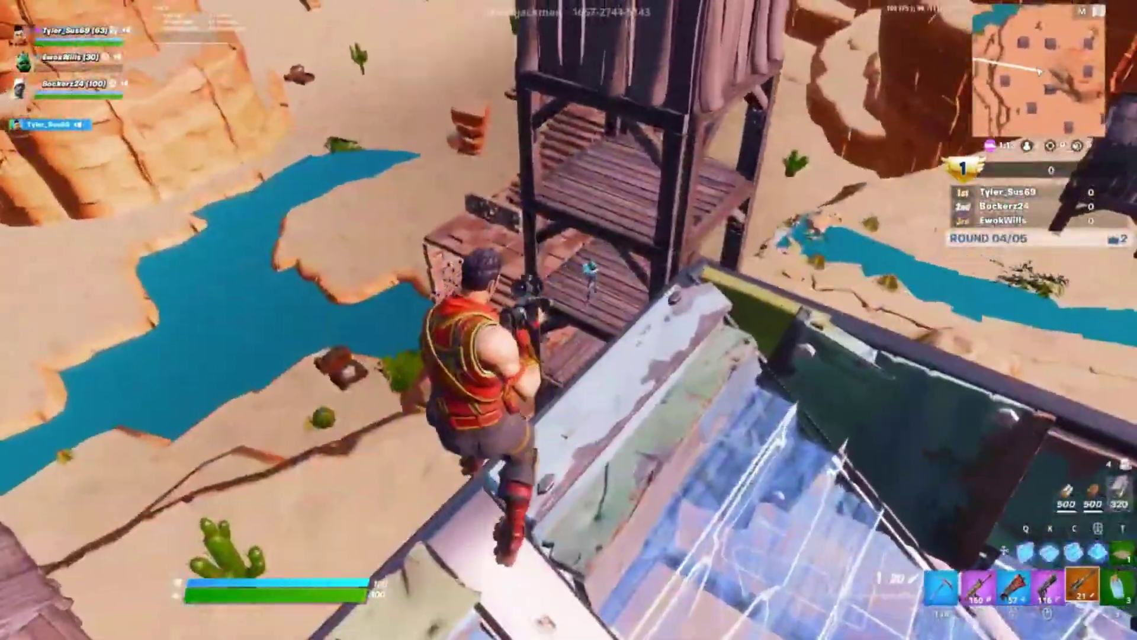
Snipe at the wooden tower, then build ramps and walls upward.
{"action": "right_click", "coordinate": [568, 320]}
{"action": "left_click", "coordinate": [569, 321]}
{"action": "key", "text": "2"}
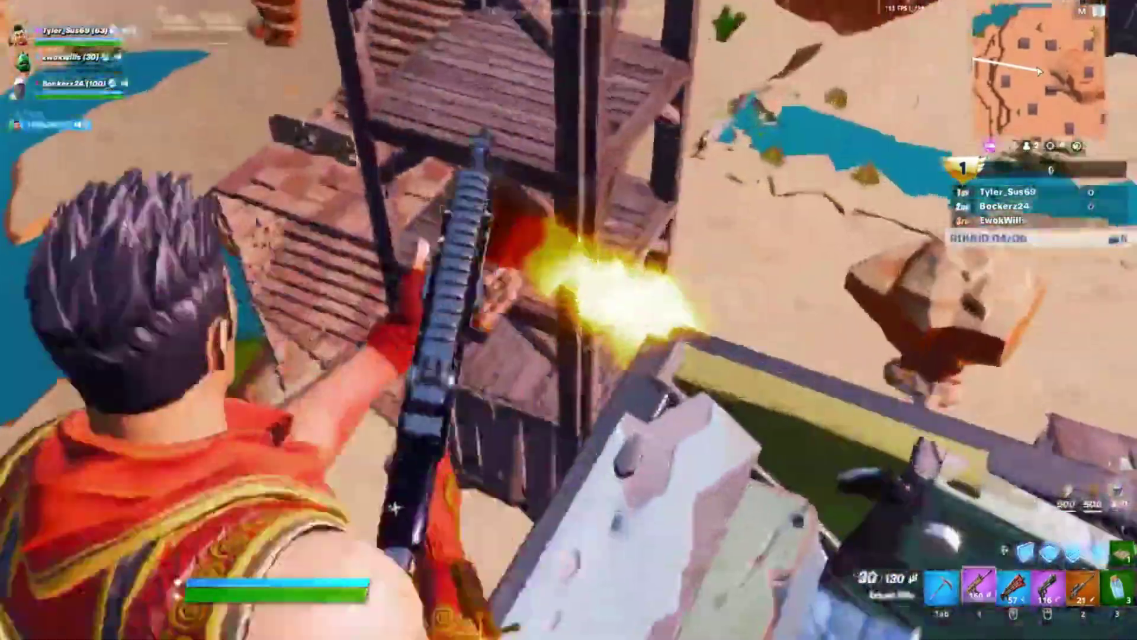
{"action": "key", "text": "q"}
{"action": "left_click", "coordinate": [569, 320]}
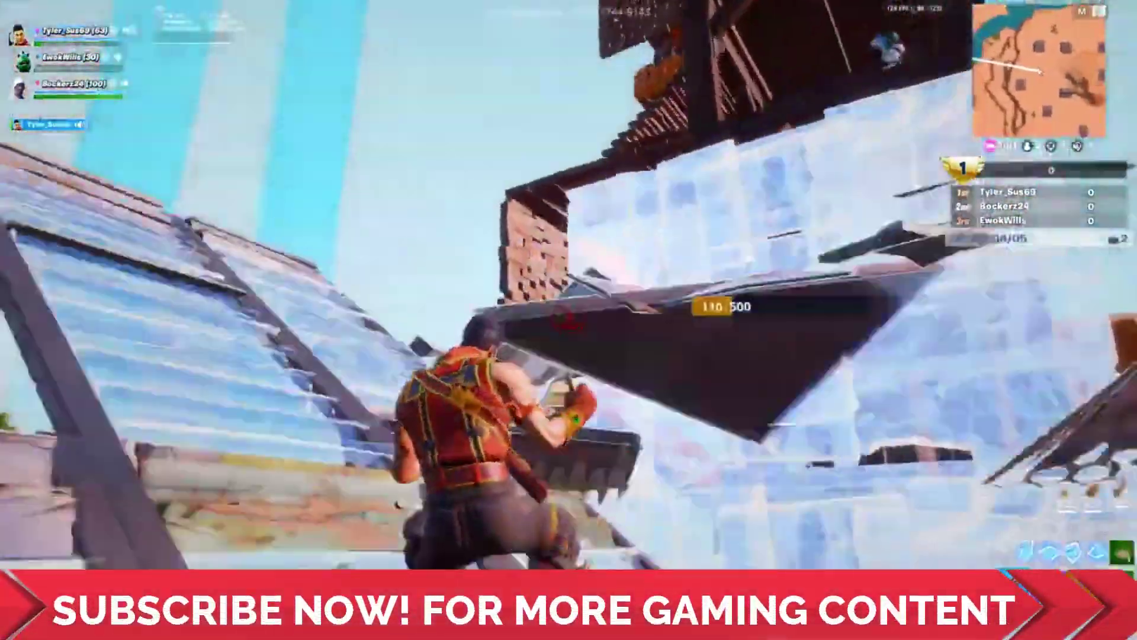
{"action": "left_click", "coordinate": [569, 320]}
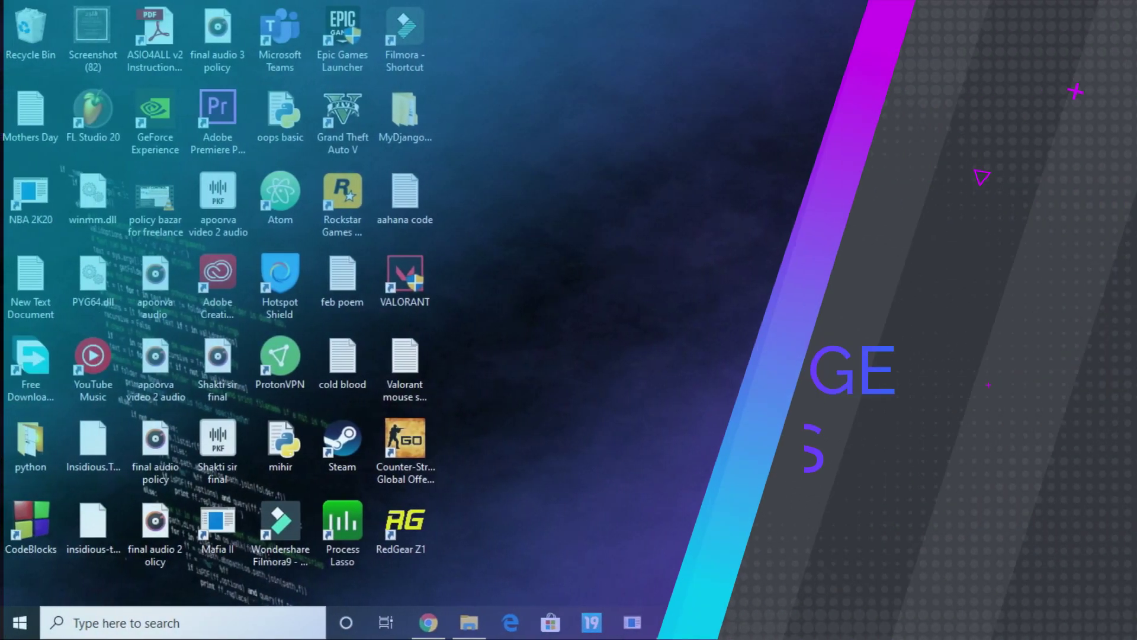
Launch Command Prompt and ping 1.1.1.1, highlighting its 9ms average.
{"action": "left_click", "coordinate": [138, 622]}
{"action": "type", "text": "cmd"}
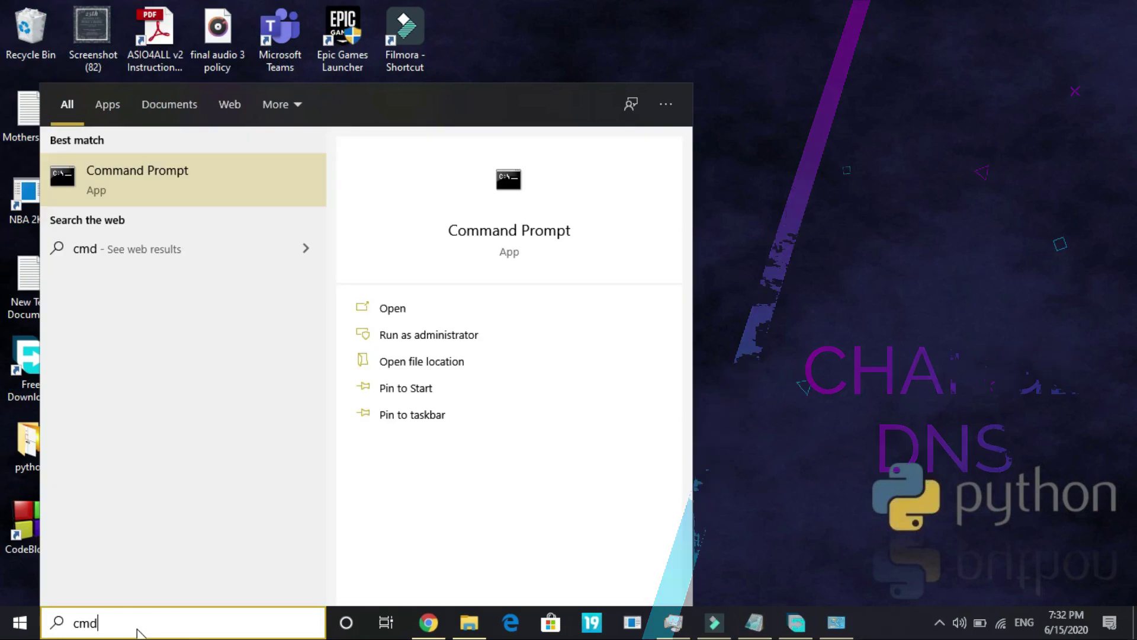
{"action": "left_click", "coordinate": [125, 171]}
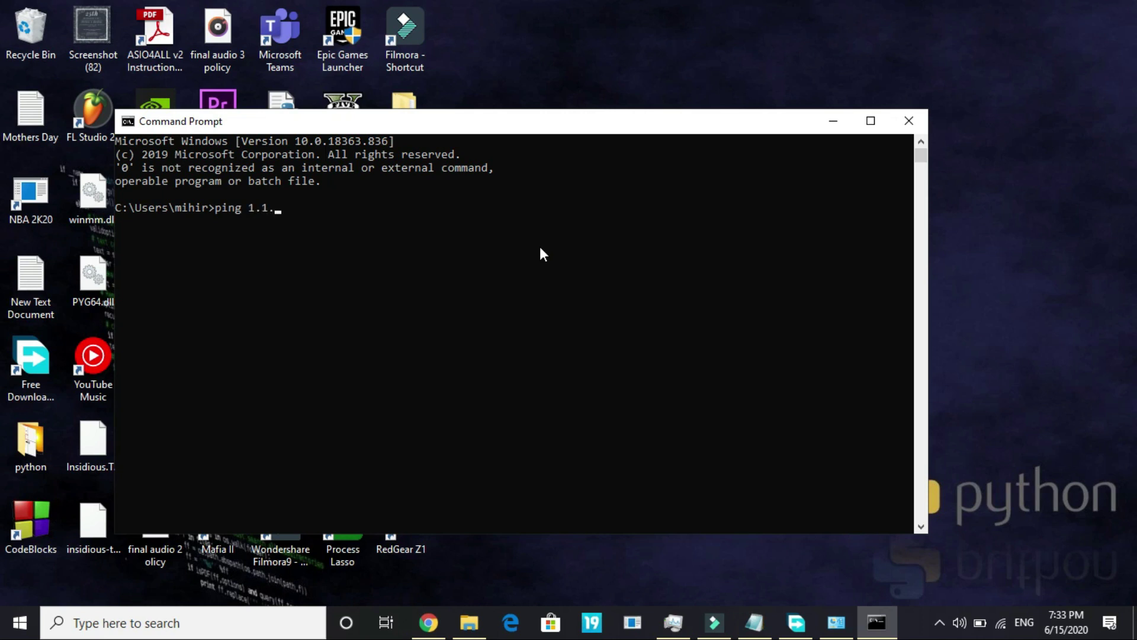
{"action": "key", "text": "Return"}
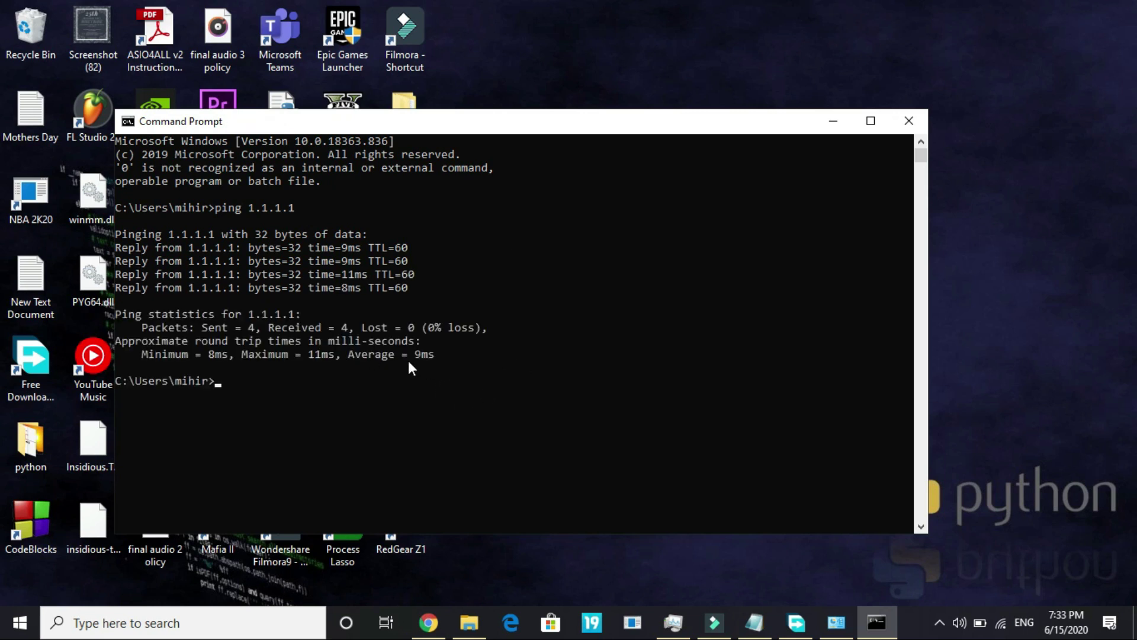
{"action": "left_click_drag", "start_coordinate": [409, 360], "coordinate": [498, 351]}
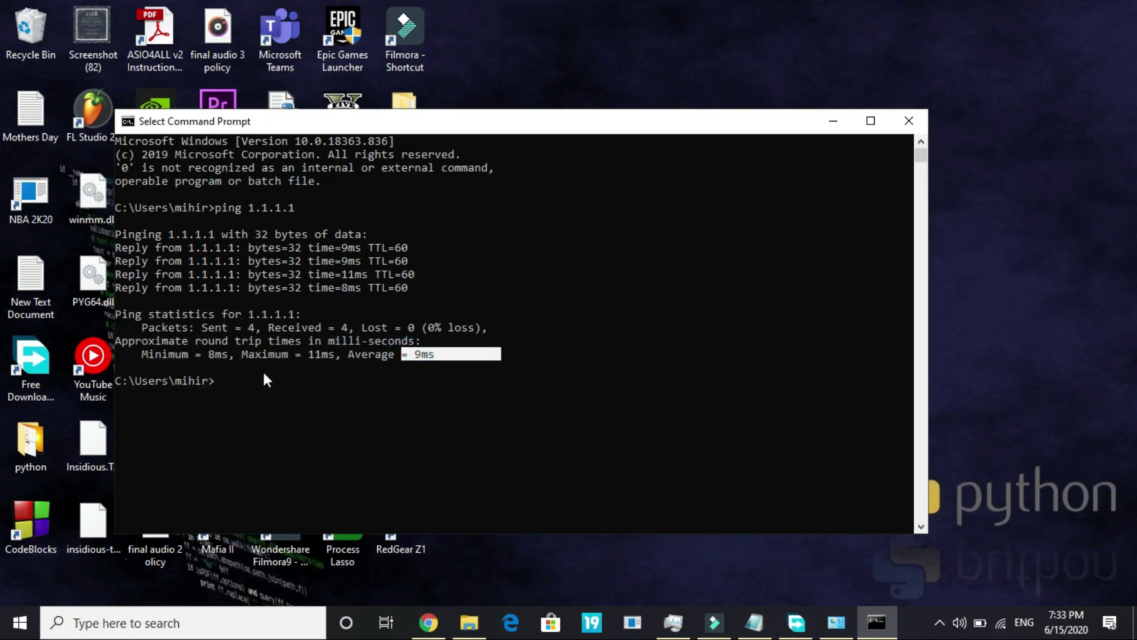
{"action": "left_click", "coordinate": [244, 394]}
{"action": "key", "text": "Escape"}
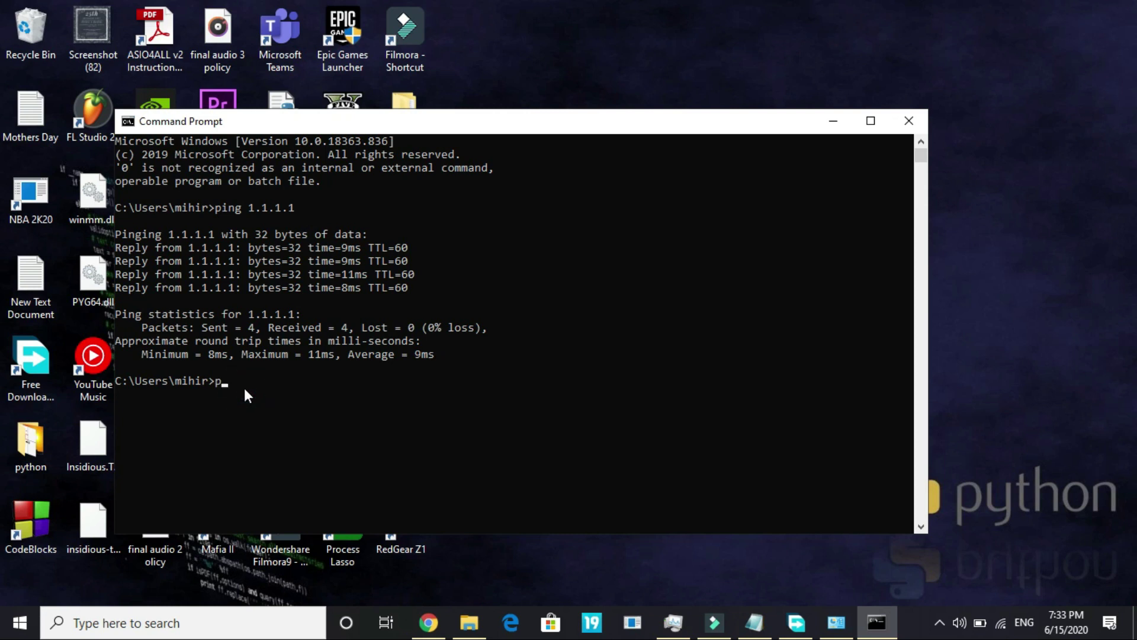
{"action": "type", "text": "ping 8"}
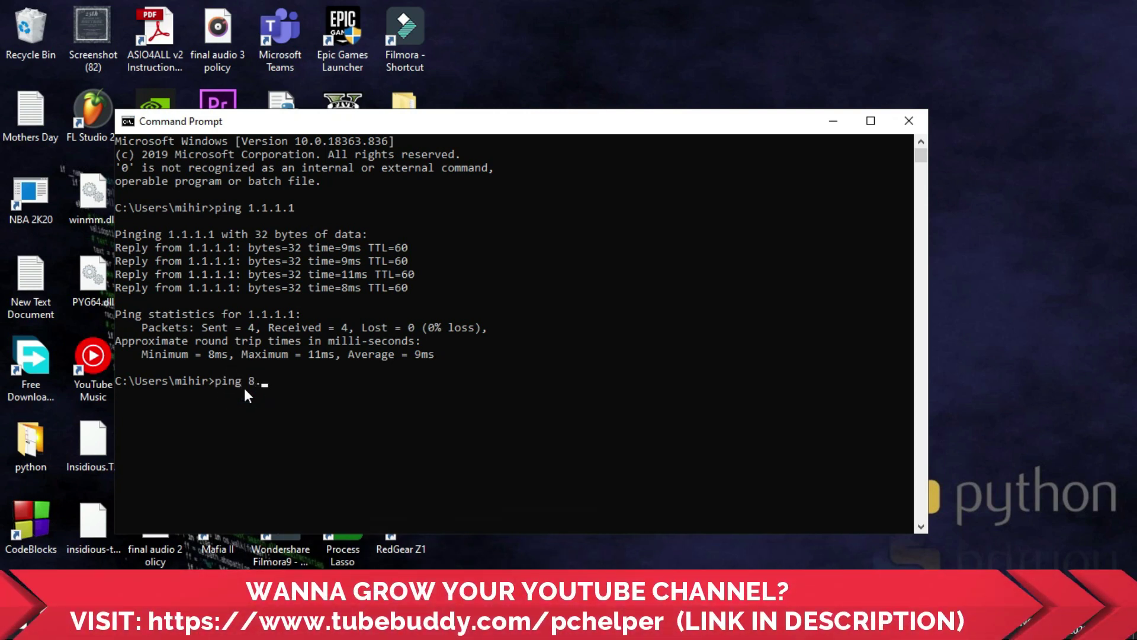
{"action": "type", "text": ".8.8.8"}
Ping 8.8.8.8 and point out its 26ms average against the 9ms of 1.1.1.1.
{"action": "key", "text": "Return"}
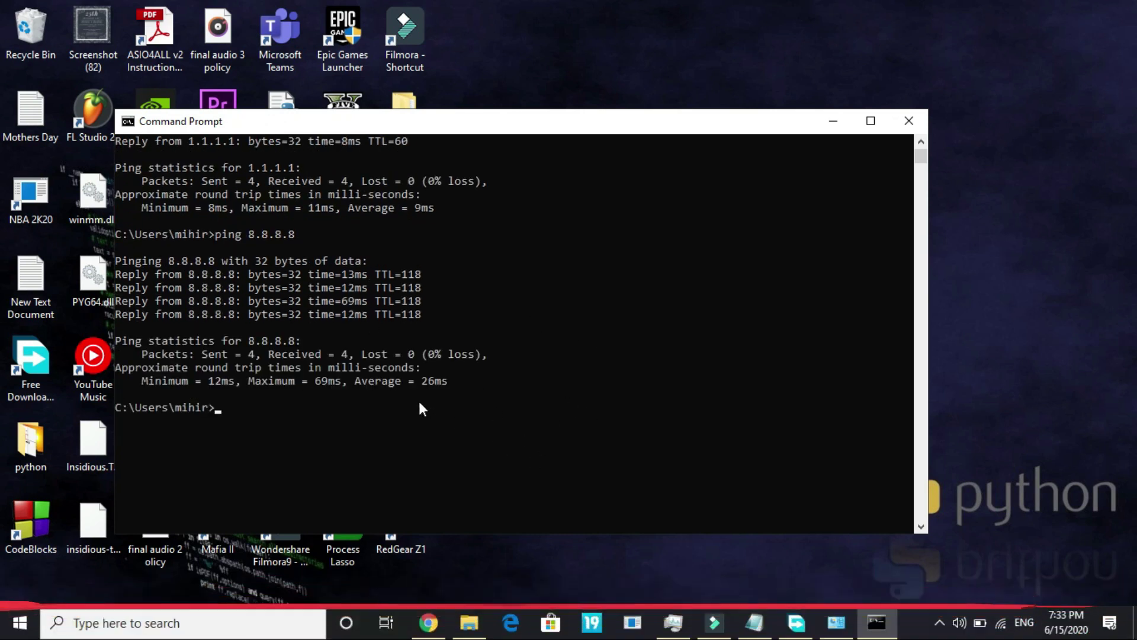
{"action": "left_click", "coordinate": [417, 227]}
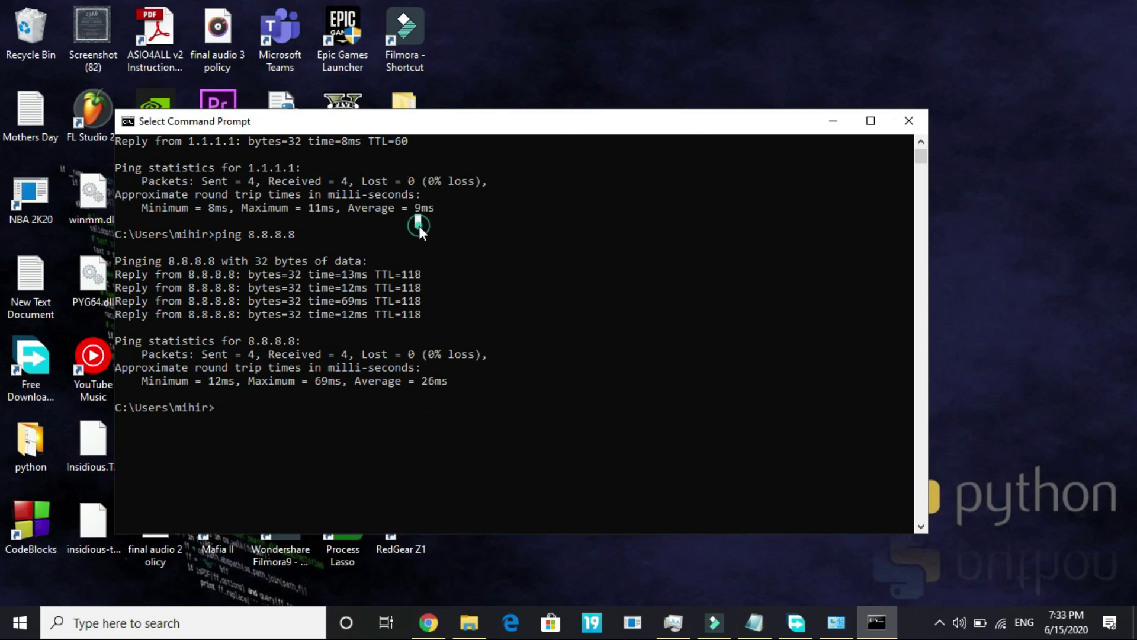
{"action": "left_click", "coordinate": [420, 380]}
{"action": "left_click", "coordinate": [255, 241]}
{"action": "left_click", "coordinate": [242, 167]}
Reach the Wi-Fi adapter's IPv4 properties from Network Connections via its status and Properties.
{"action": "left_click", "coordinate": [166, 633]}
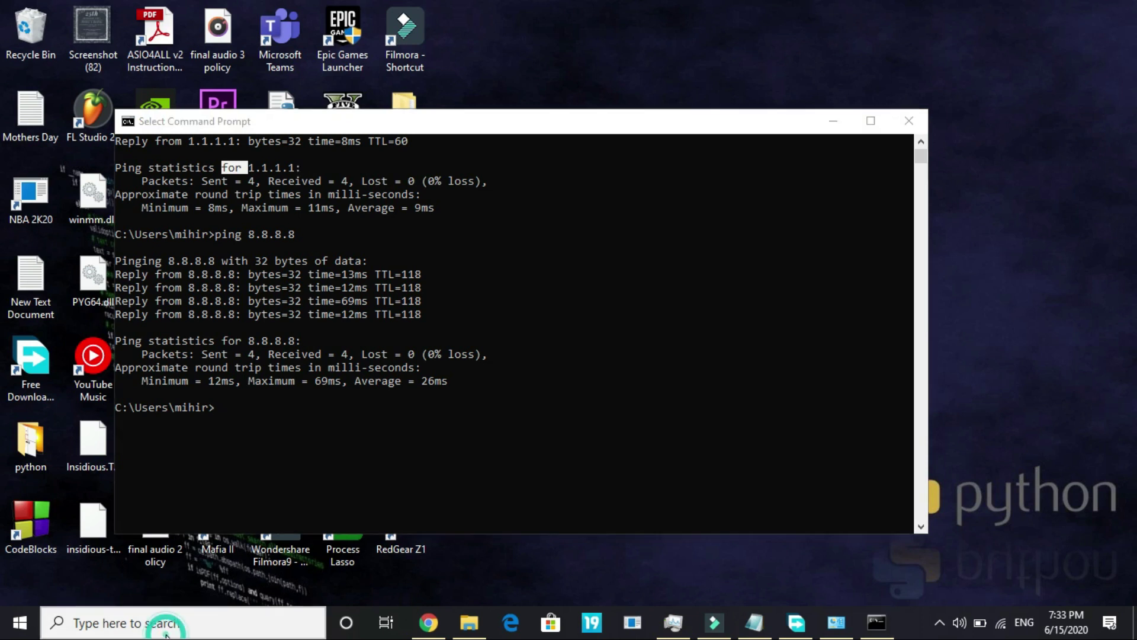
{"action": "type", "text": "netwo"}
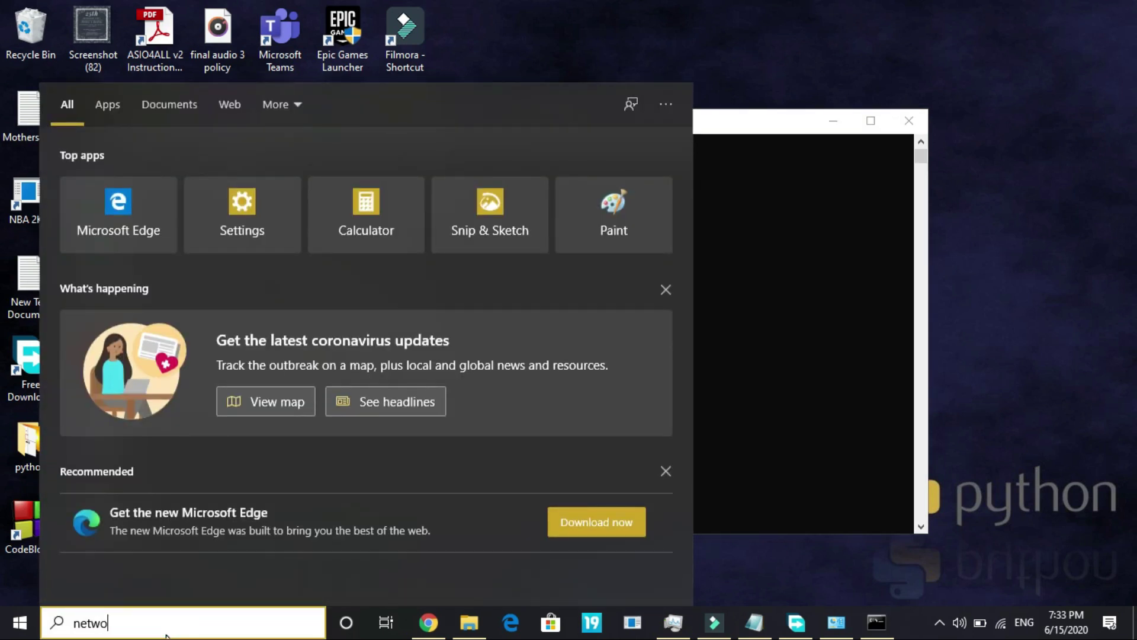
{"action": "type", "text": "r"}
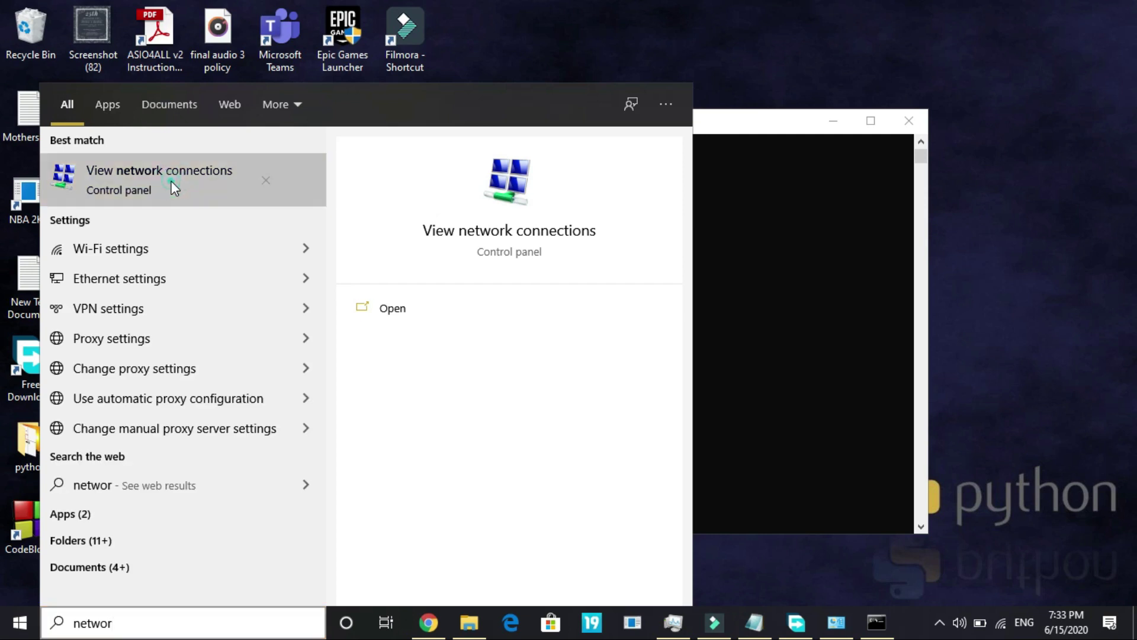
{"action": "left_click", "coordinate": [172, 186]}
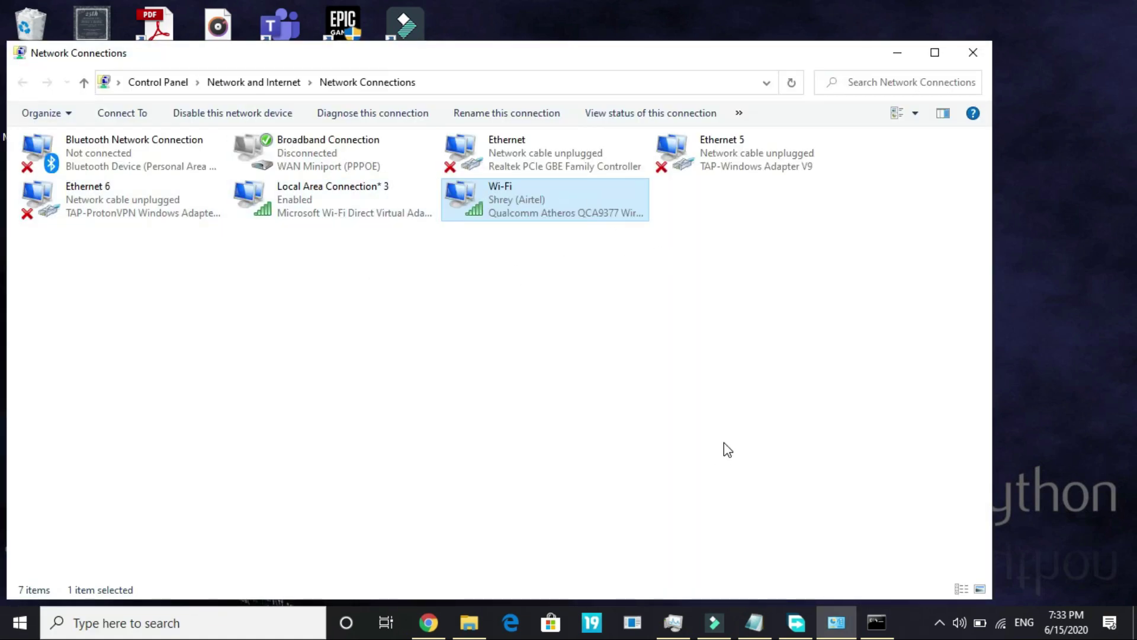
{"action": "double_click", "coordinate": [507, 199]}
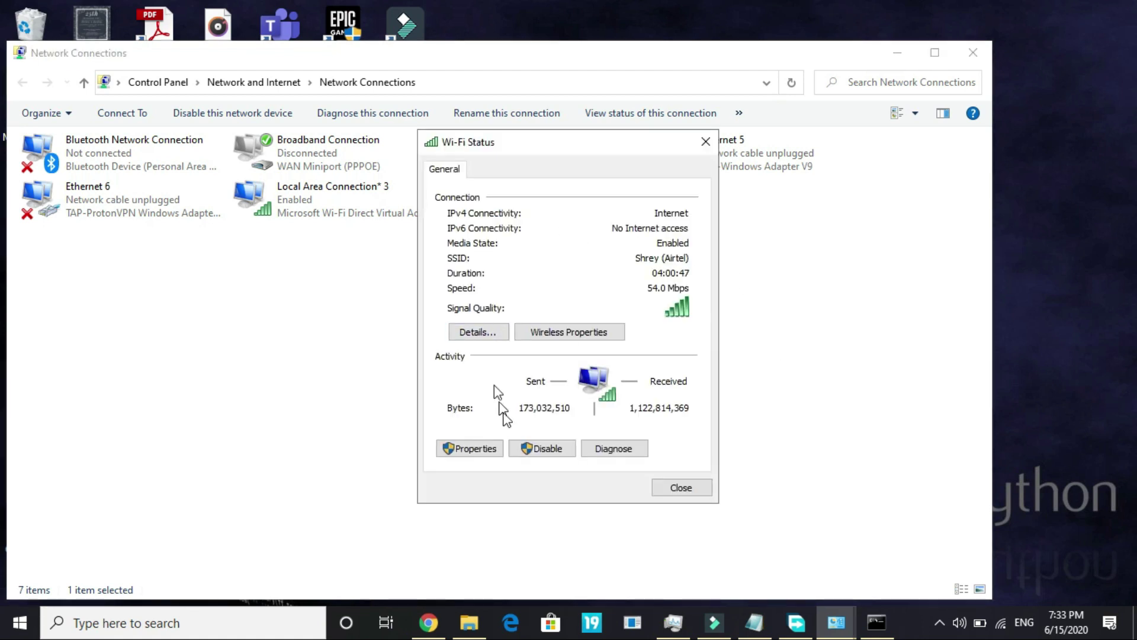
{"action": "left_click", "coordinate": [458, 453]}
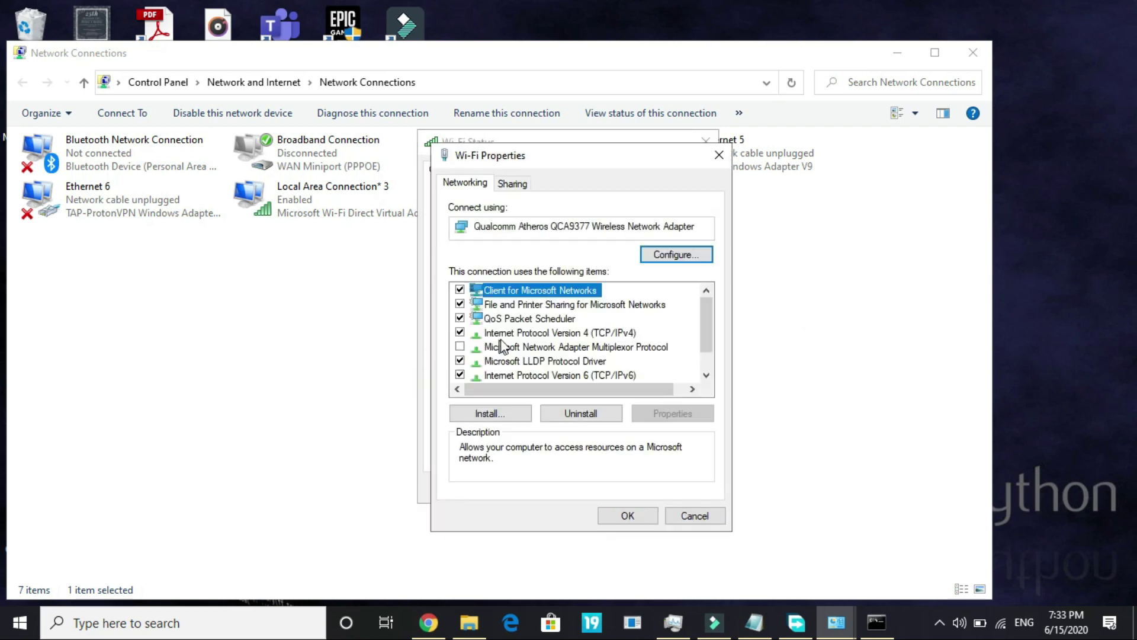
{"action": "double_click", "coordinate": [543, 334]}
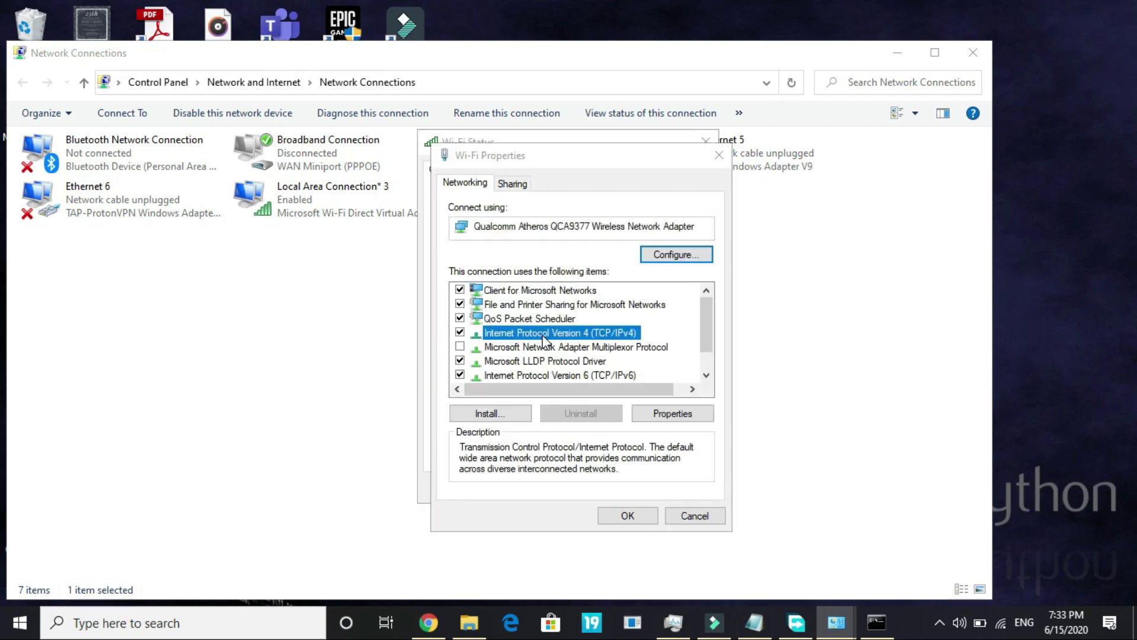
Keep automatic IP addressing and review the ping results before returning to the DNS fields.
{"action": "left_click", "coordinate": [523, 320]}
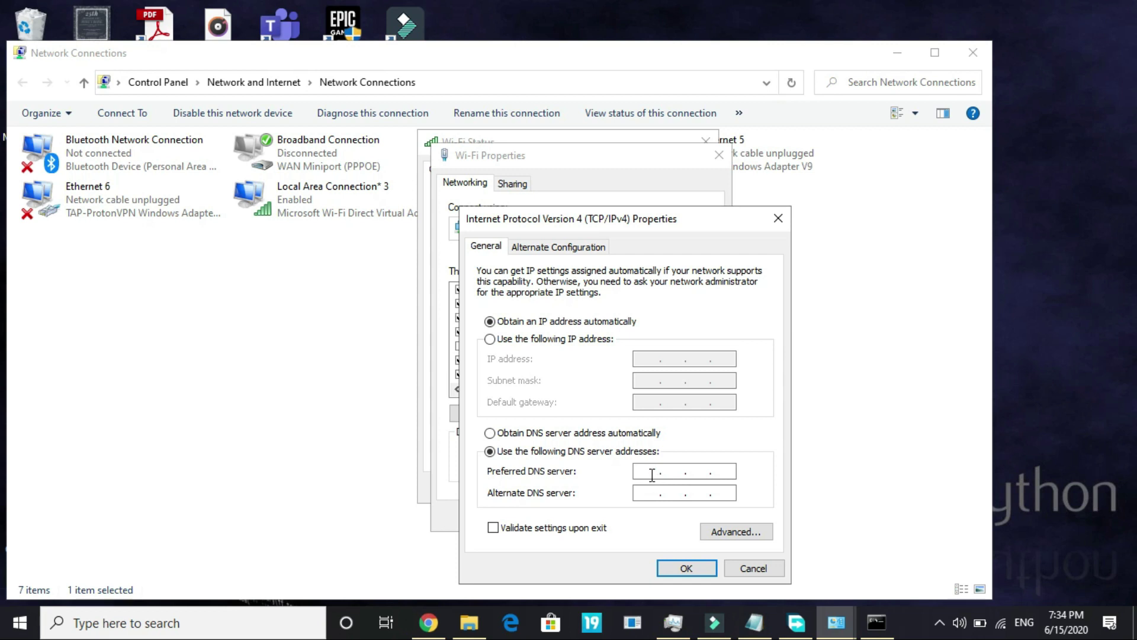
{"action": "left_click", "coordinate": [877, 622]}
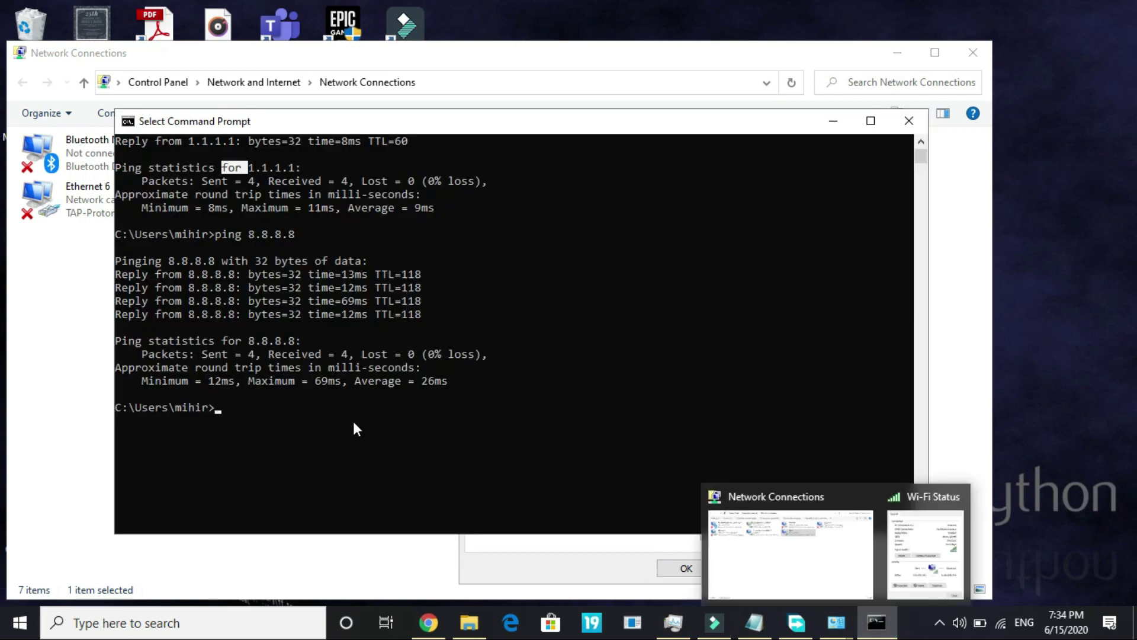
{"action": "left_click", "coordinate": [34, 318]}
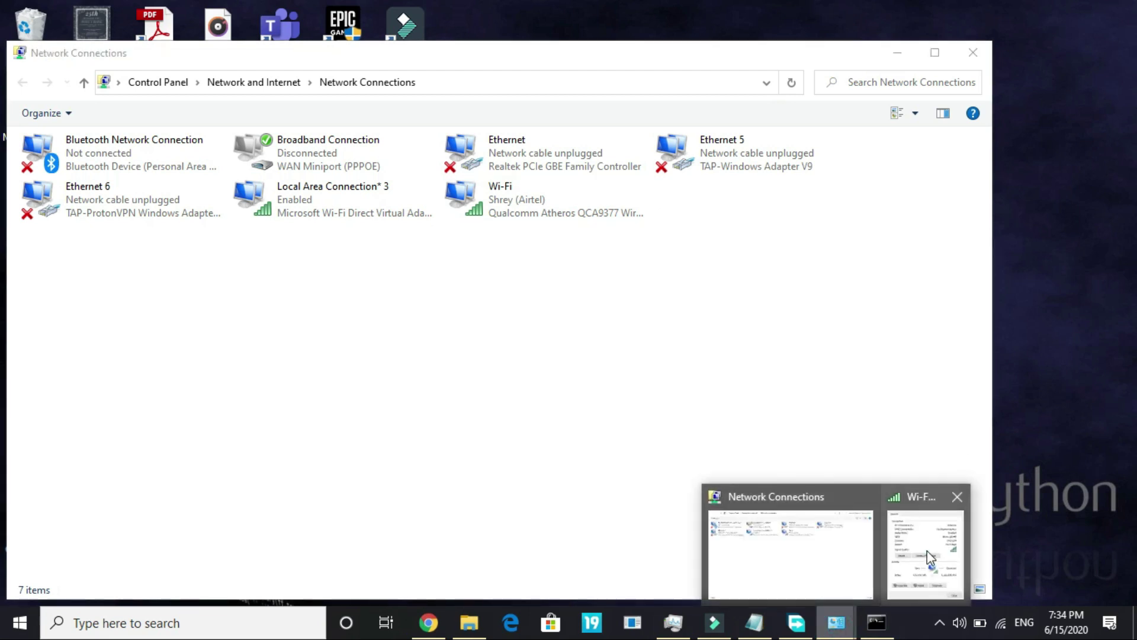
{"action": "left_click", "coordinate": [927, 551]}
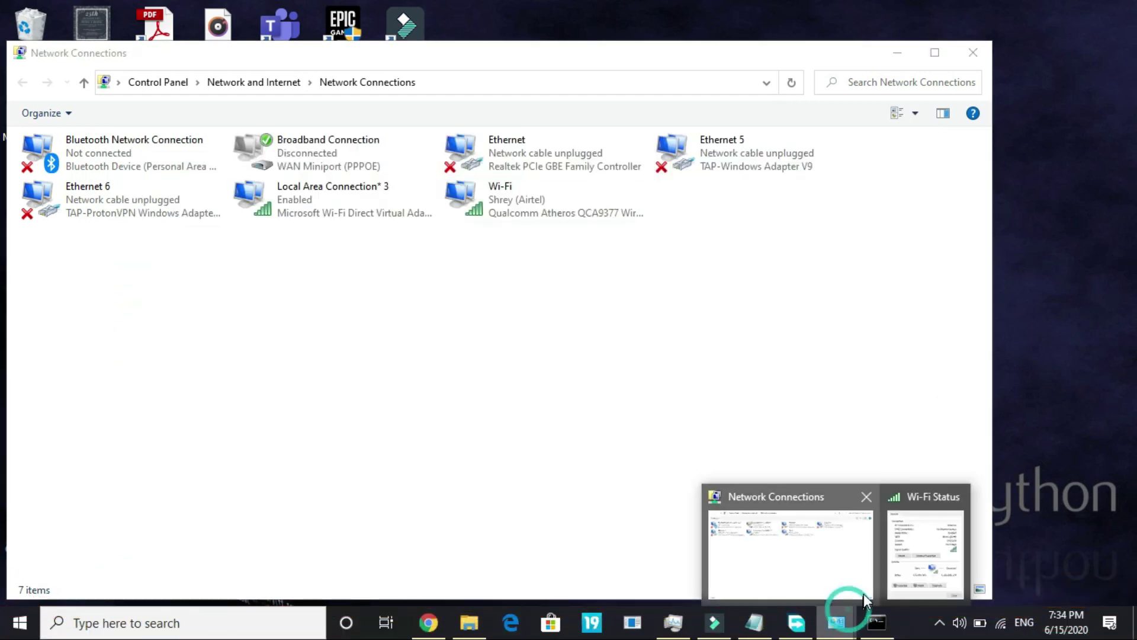
{"action": "left_click", "coordinate": [924, 546]}
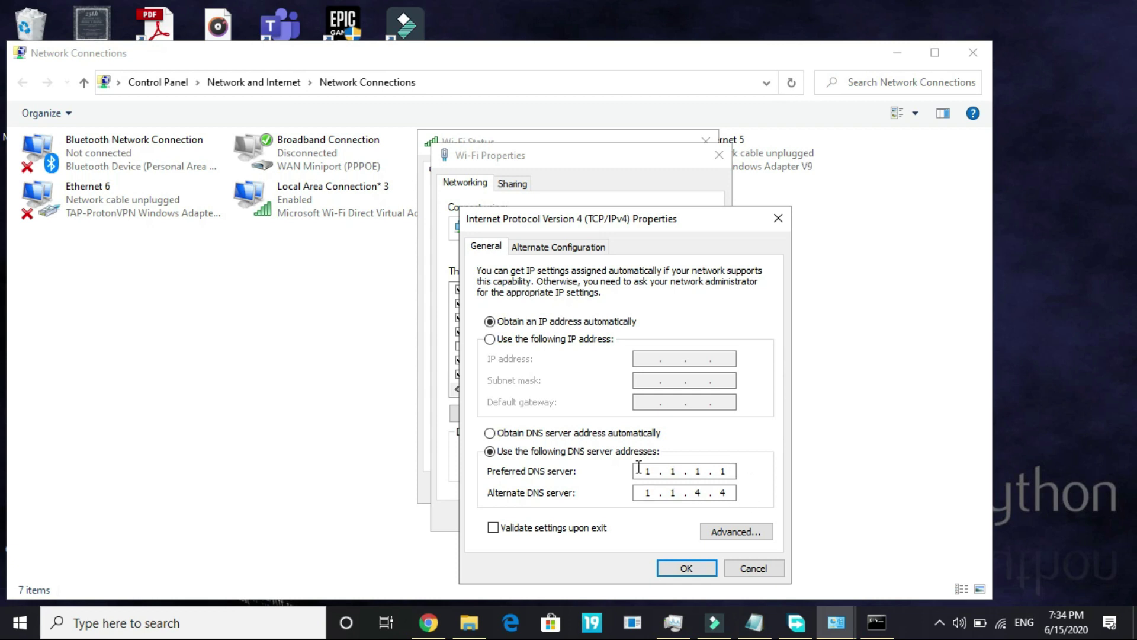
Confirm 1.1.1.1 as preferred DNS and close all Wi-Fi, Network Connections and Command Prompt windows.
{"action": "left_click", "coordinate": [687, 568]}
{"action": "left_click", "coordinate": [627, 516]}
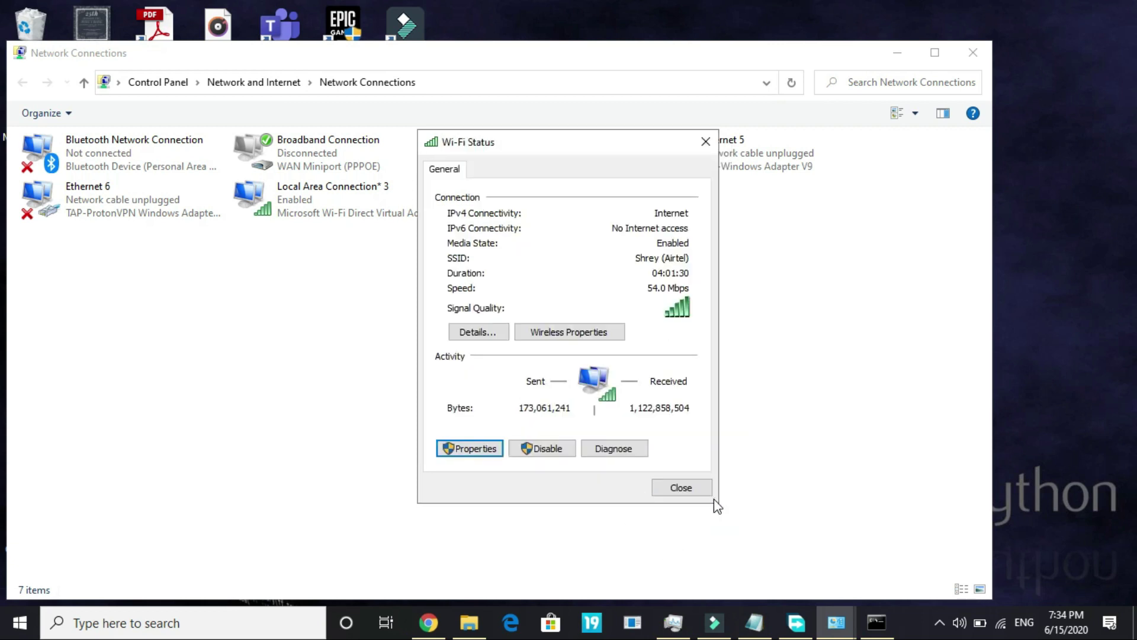
{"action": "left_click", "coordinate": [676, 488]}
{"action": "left_click", "coordinate": [973, 52]}
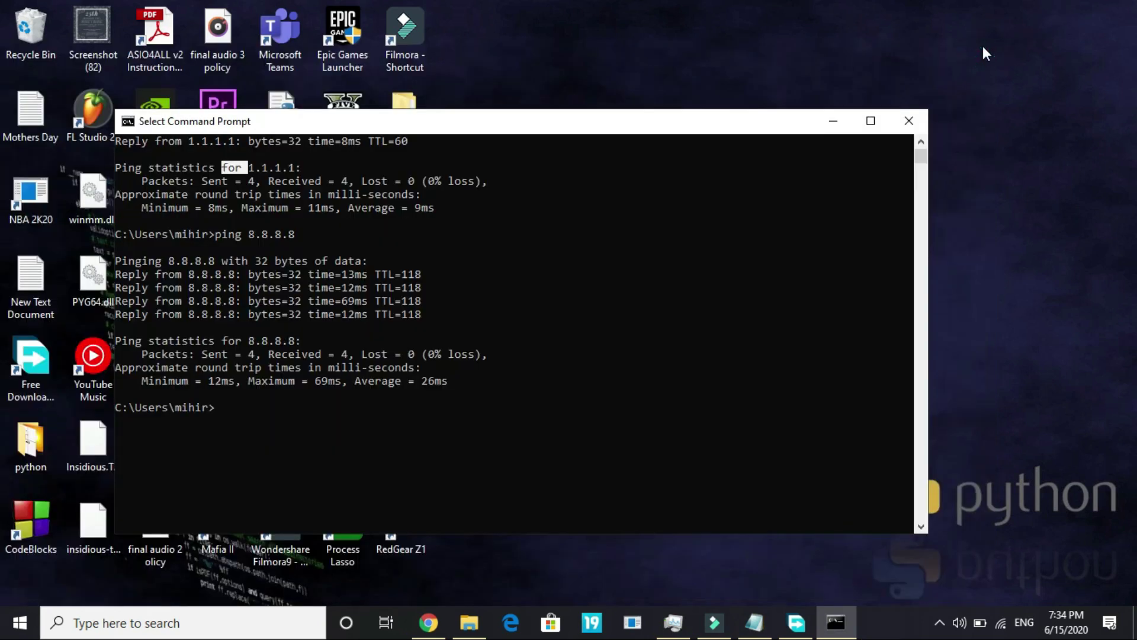
{"action": "left_click", "coordinate": [908, 125]}
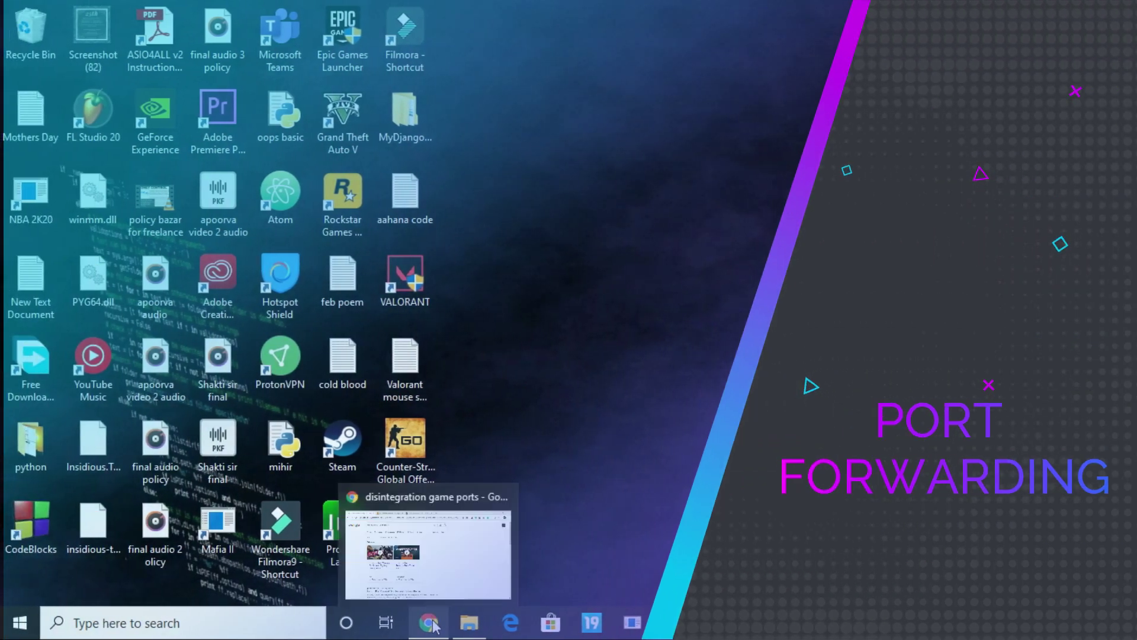
Load the portforward.com Disintegration guide and select the Steam TCP and UDP port ranges.
{"action": "left_click", "coordinate": [430, 624]}
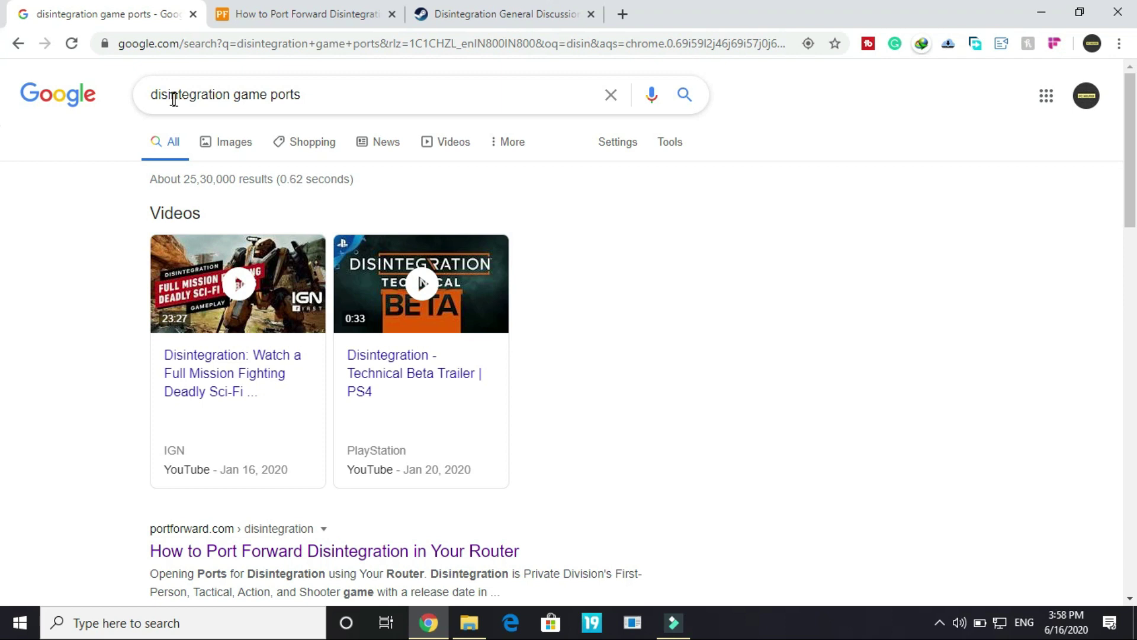
{"action": "scroll", "coordinate": [249, 351], "scroll_direction": "down", "scroll_amount": 2}
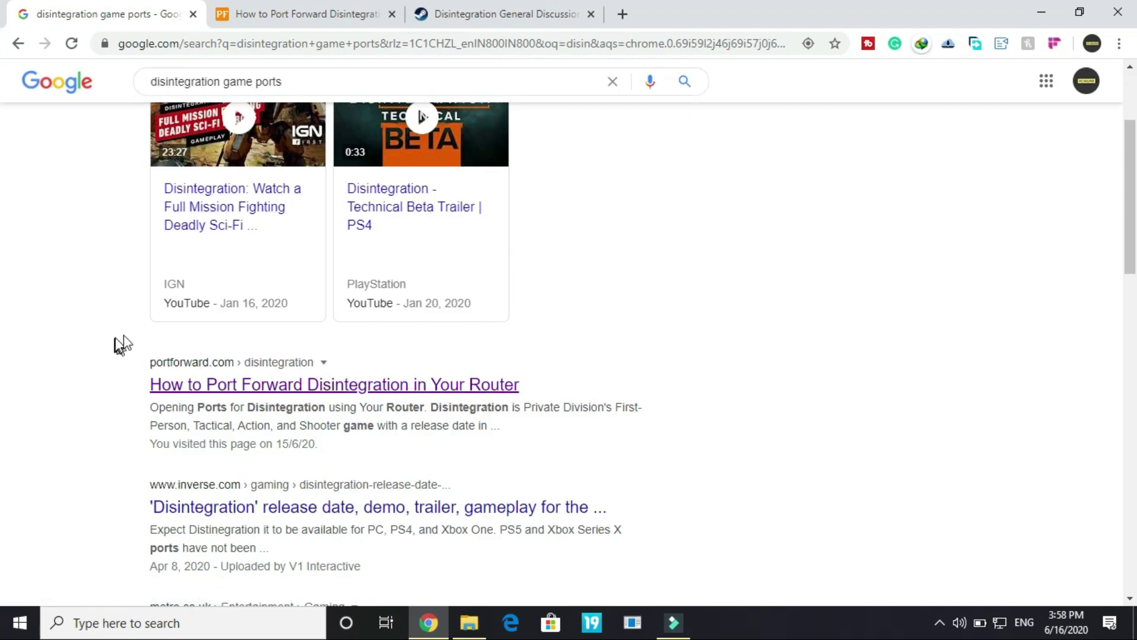
{"action": "left_click", "coordinate": [218, 388]}
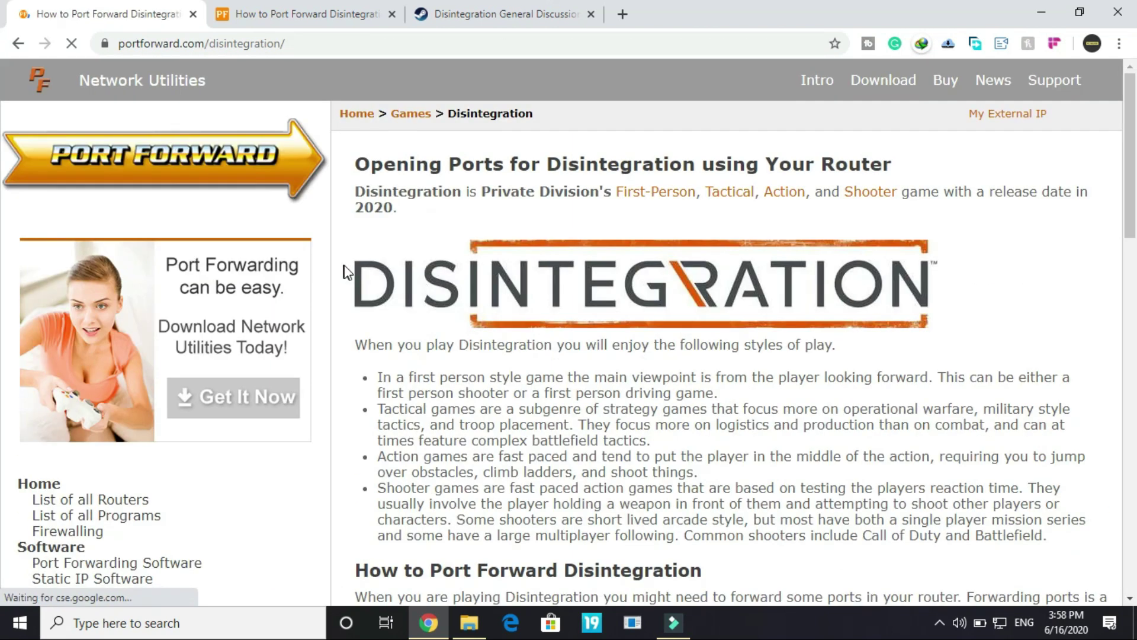
{"action": "scroll", "coordinate": [495, 267], "scroll_direction": "down", "scroll_amount": 3}
{"action": "scroll", "coordinate": [495, 266], "scroll_direction": "down", "scroll_amount": 3}
{"action": "scroll", "coordinate": [495, 269], "scroll_direction": "down", "scroll_amount": 5}
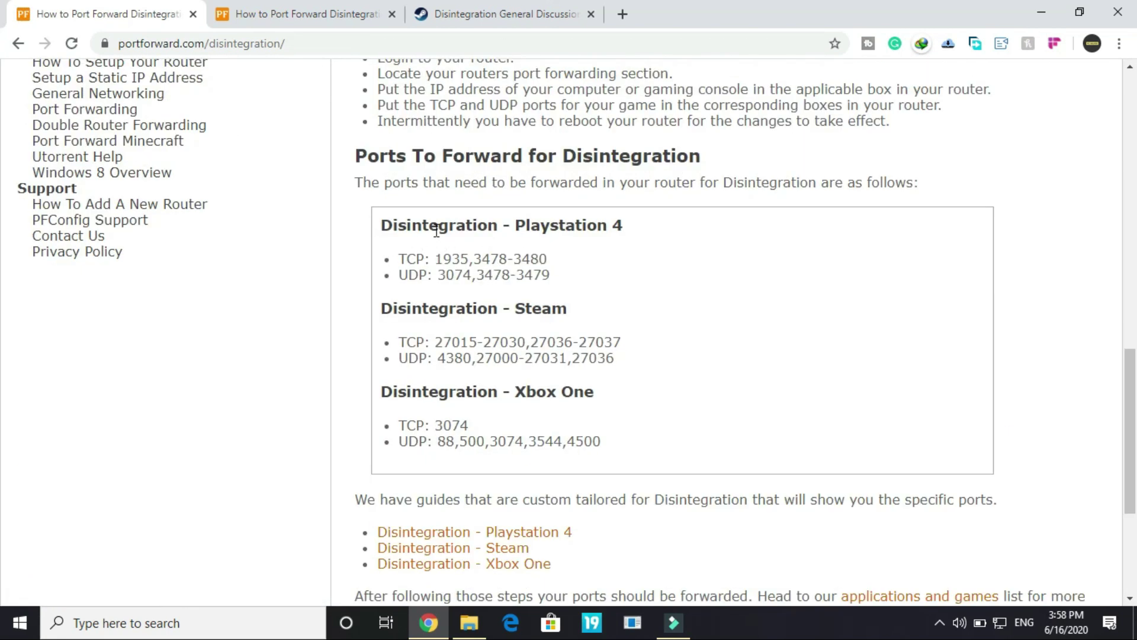
{"action": "scroll", "coordinate": [441, 320], "scroll_direction": "down", "scroll_amount": 1}
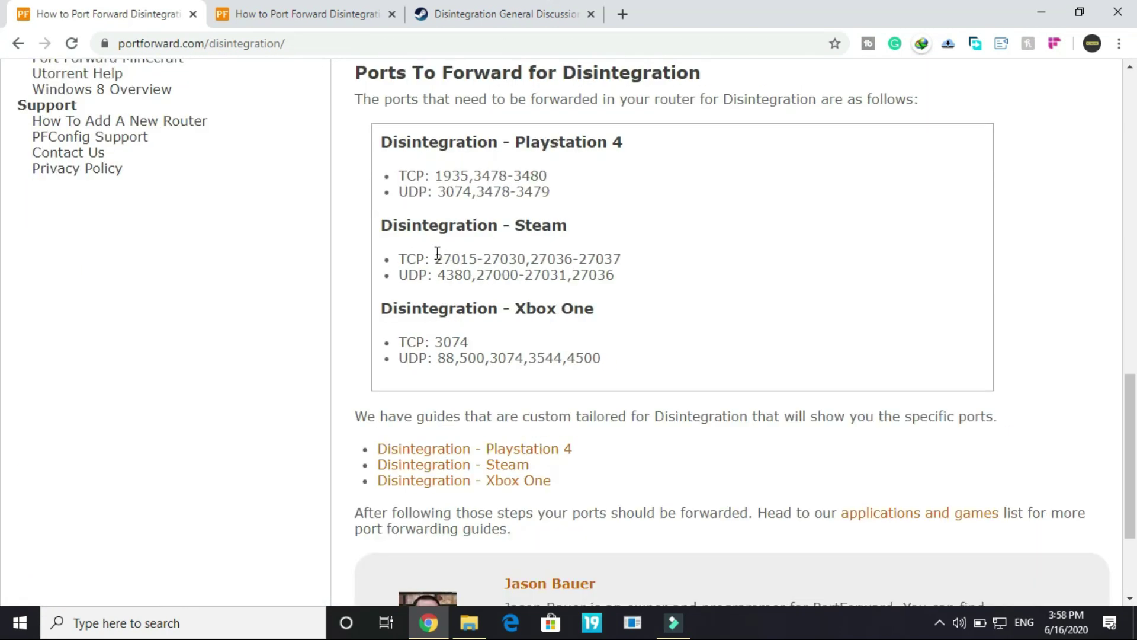
{"action": "left_click_drag", "start_coordinate": [432, 258], "coordinate": [583, 267]}
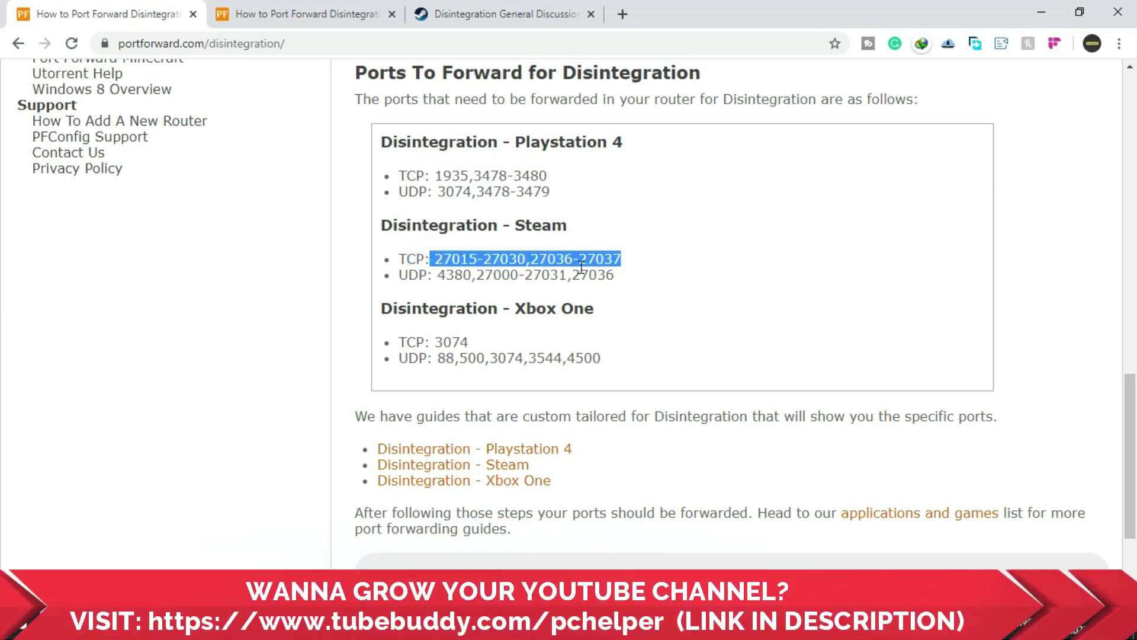
{"action": "left_click_drag", "start_coordinate": [438, 275], "coordinate": [399, 275]}
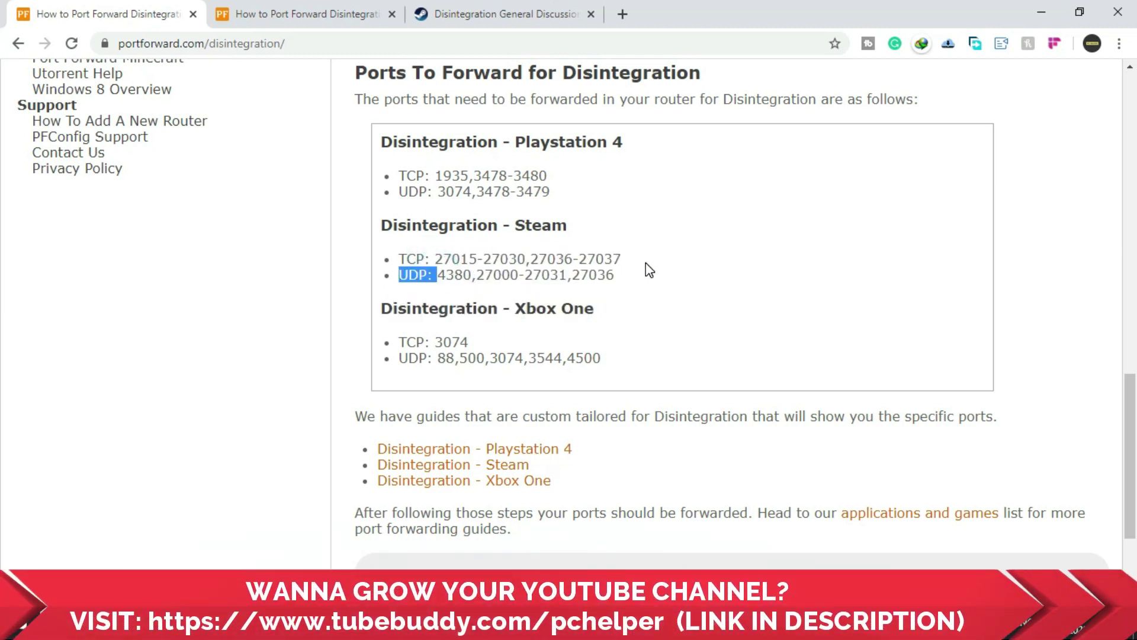
Launch Windows Defender Firewall with Advanced Security from the Start search.
{"action": "left_click", "coordinate": [178, 622]}
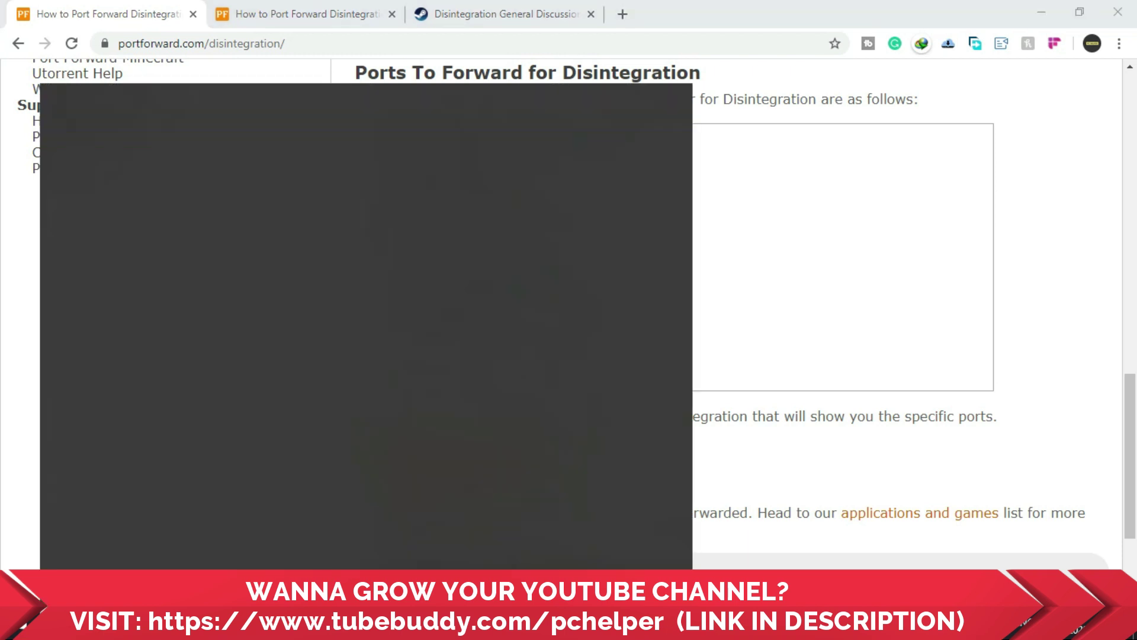
{"action": "type", "text": "fire"}
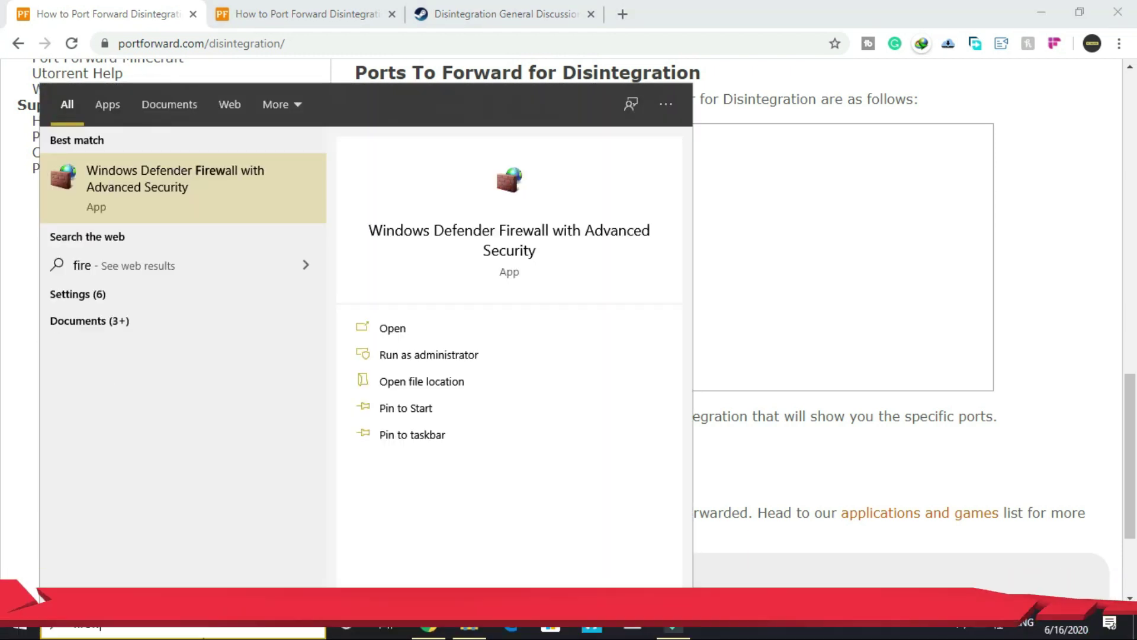
{"action": "type", "text": "w"}
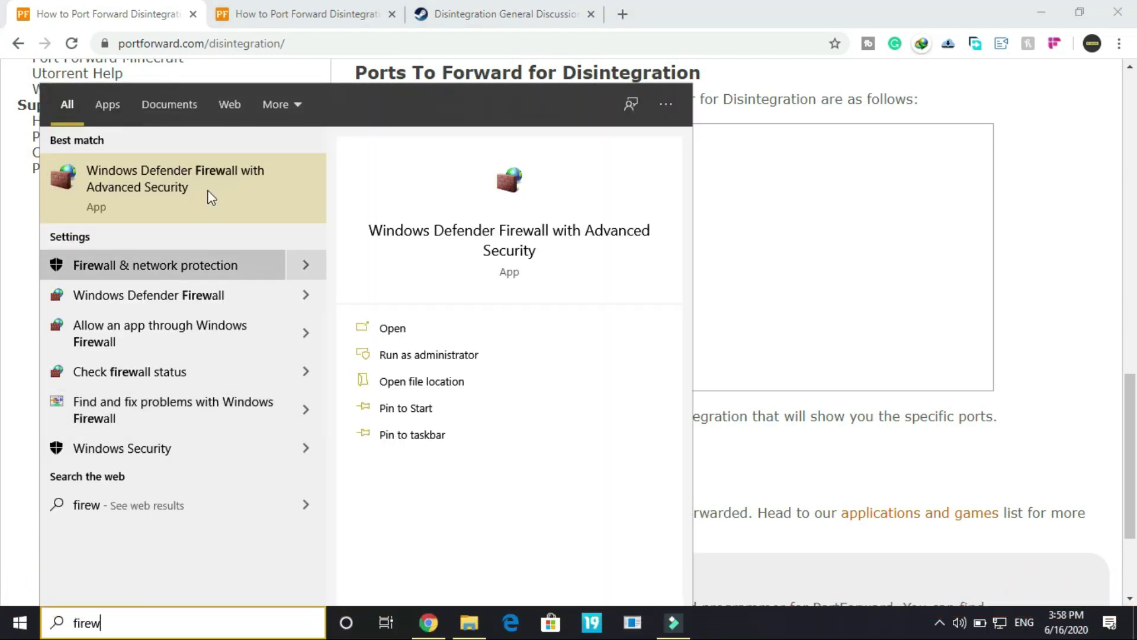
{"action": "left_click", "coordinate": [185, 197]}
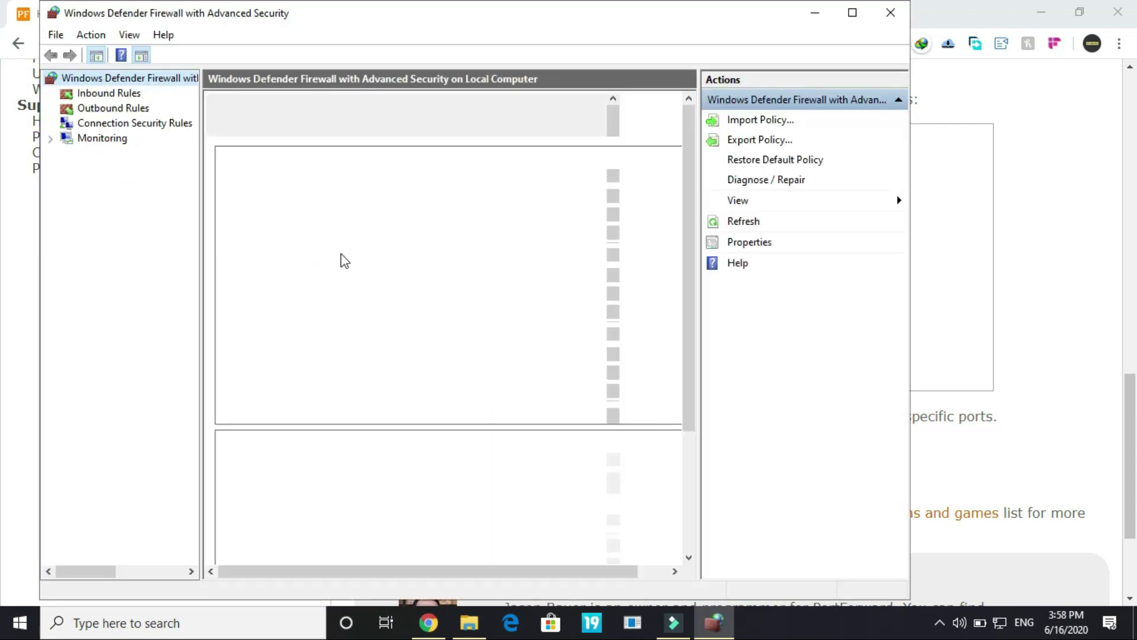
{"action": "left_click", "coordinate": [109, 93]}
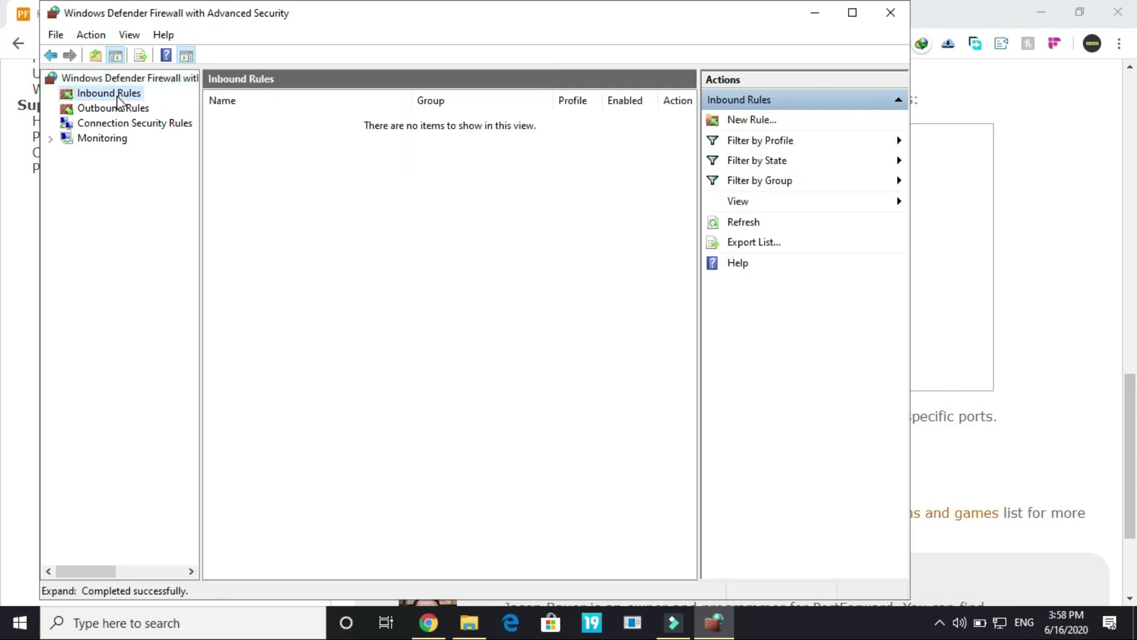
{"action": "left_click", "coordinate": [739, 121]}
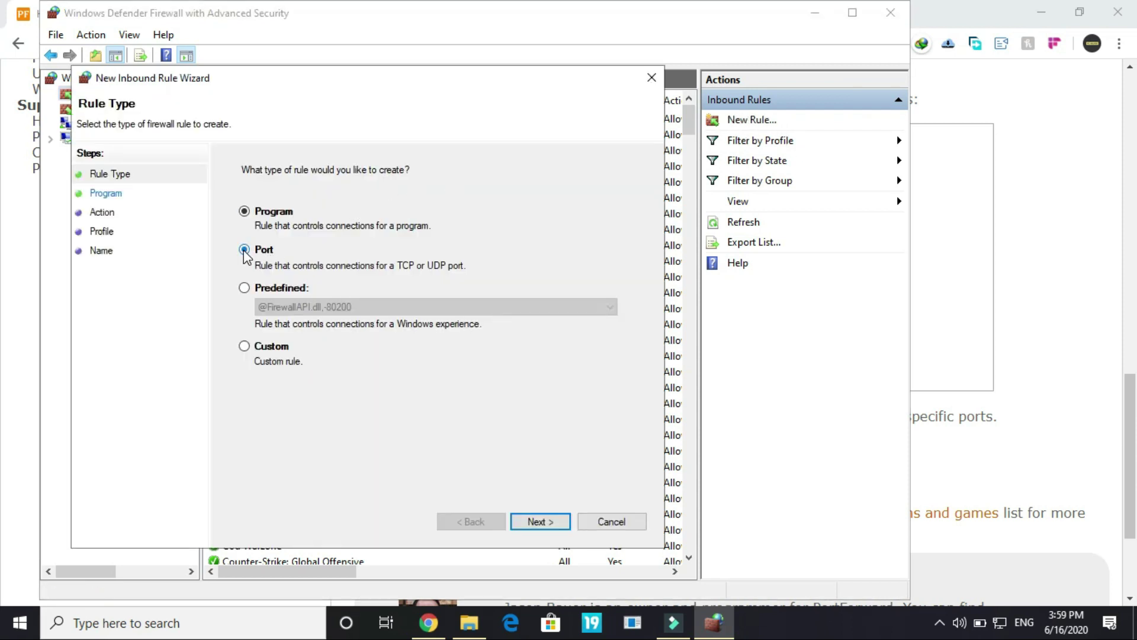
{"action": "left_click", "coordinate": [244, 250]}
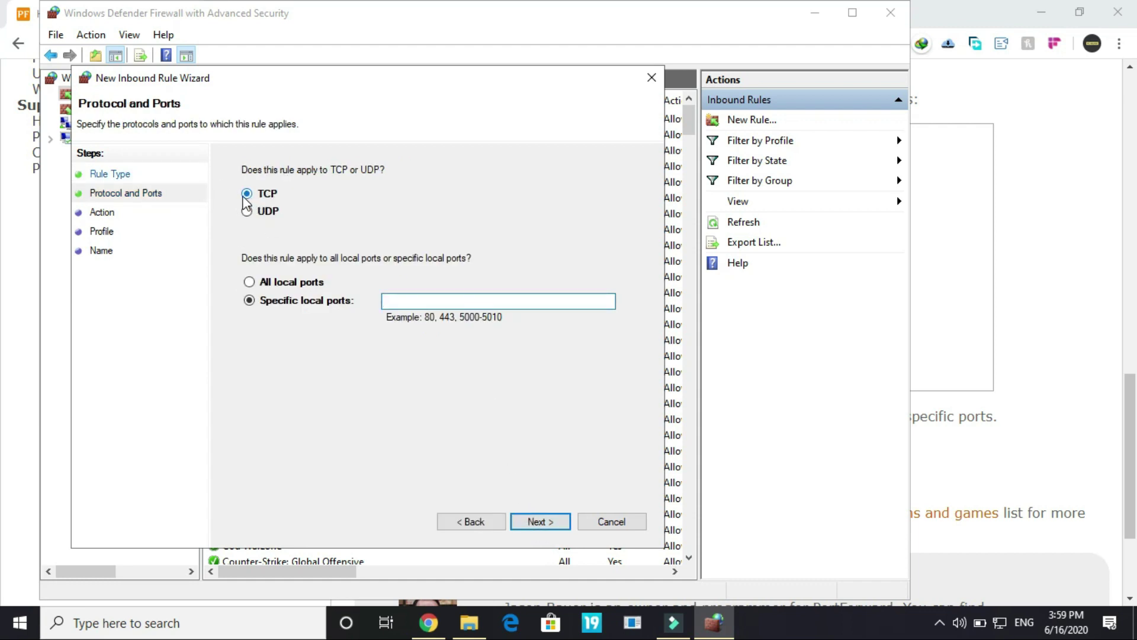
{"action": "left_click", "coordinate": [23, 198]}
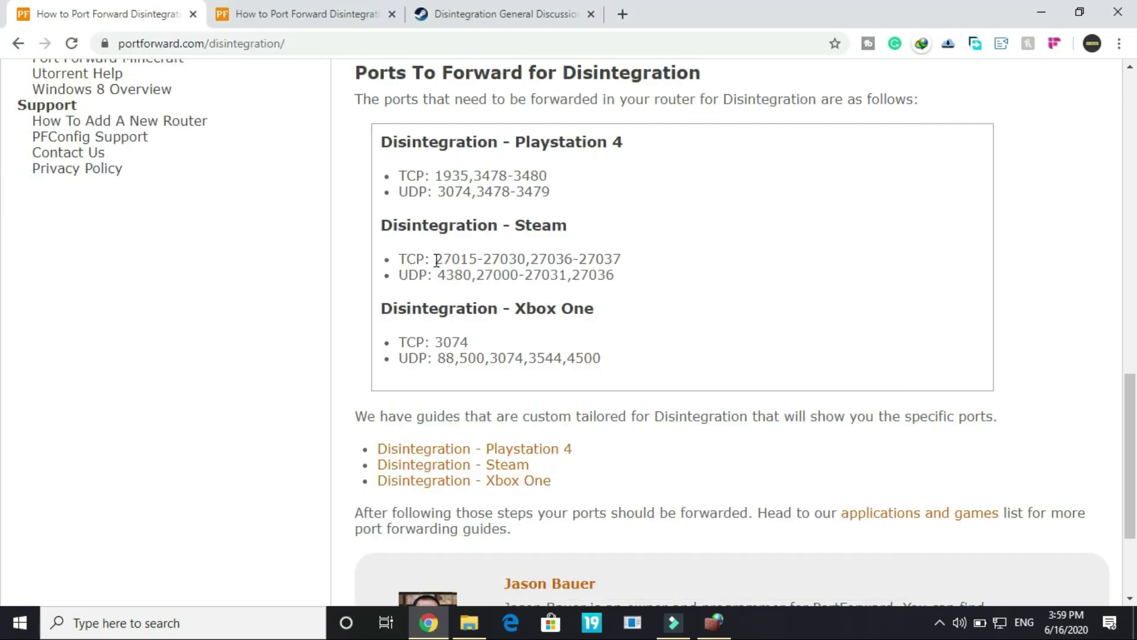
{"action": "left_click_drag", "start_coordinate": [436, 260], "coordinate": [623, 261]}
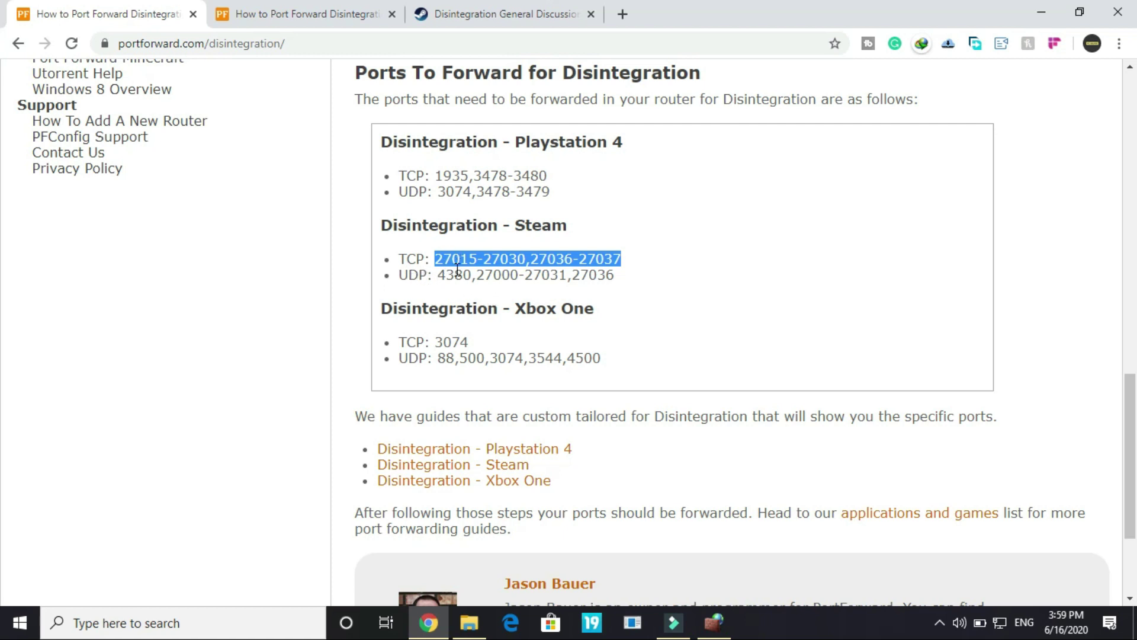
{"action": "left_click", "coordinate": [713, 623]}
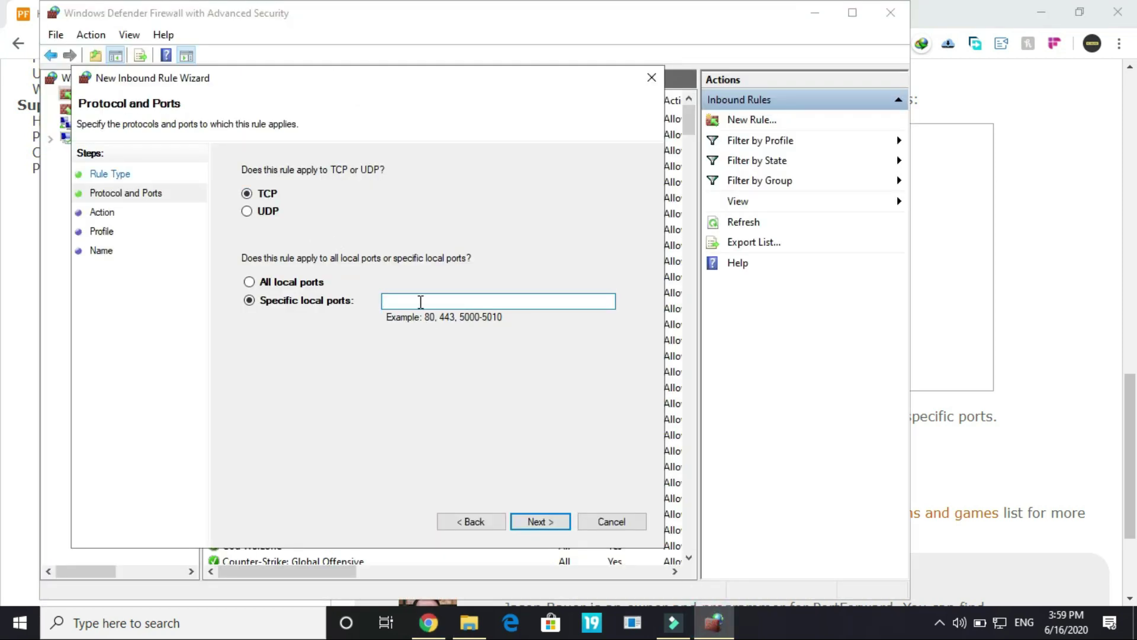
{"action": "type", "text": "27015-27030,27036-27037"}
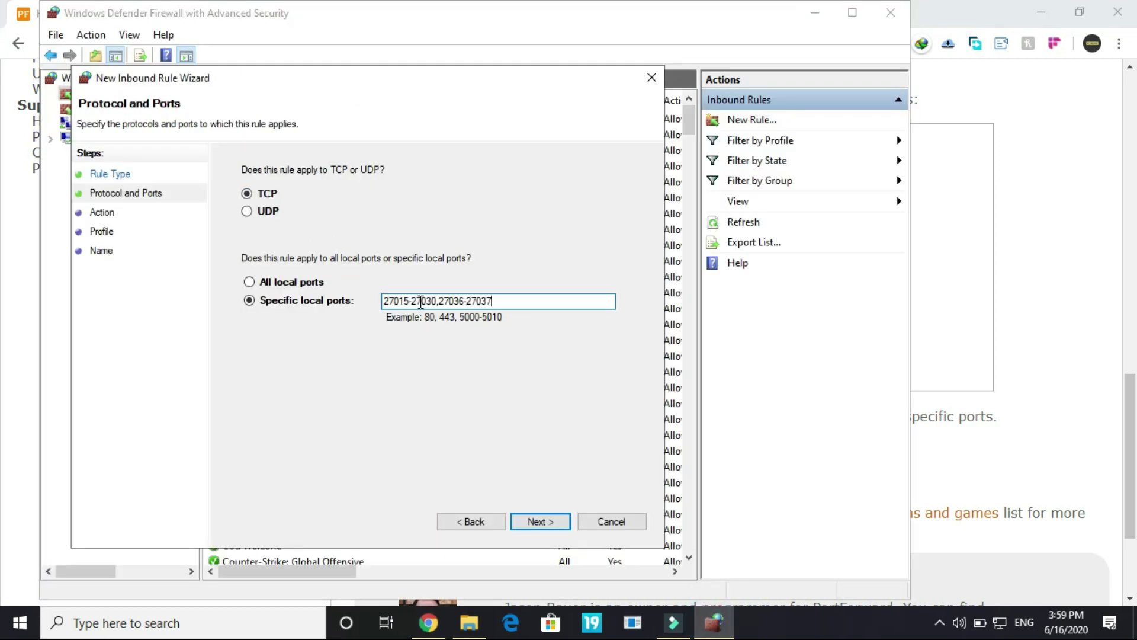
Allow the connection on all profiles and finish the rule named Disintegration.
{"action": "left_click", "coordinate": [539, 522]}
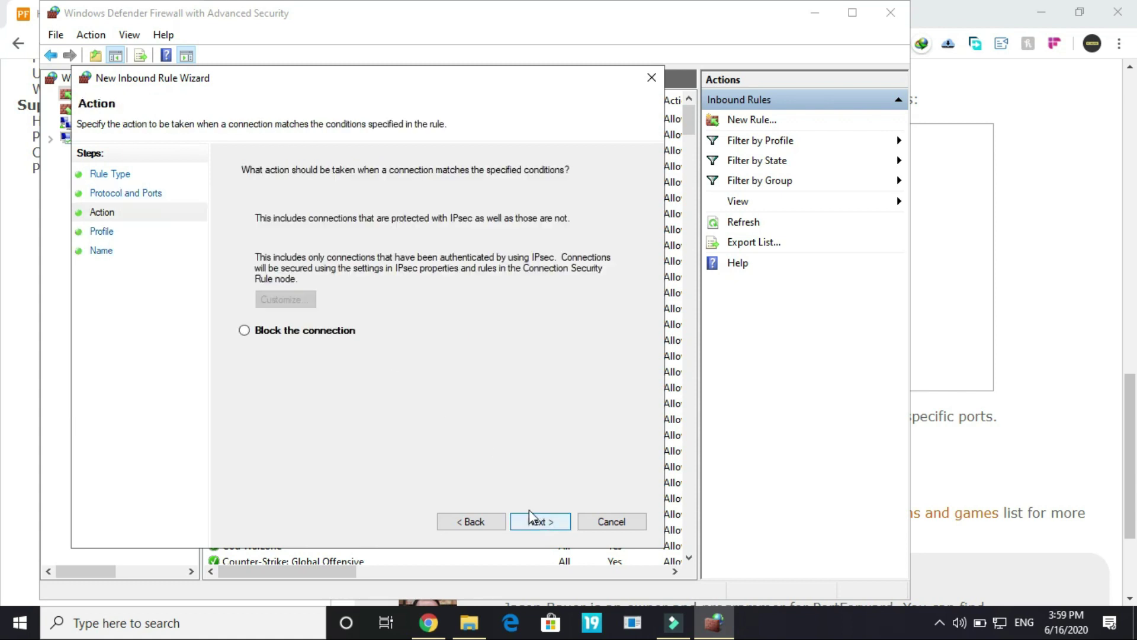
{"action": "left_click", "coordinate": [540, 522]}
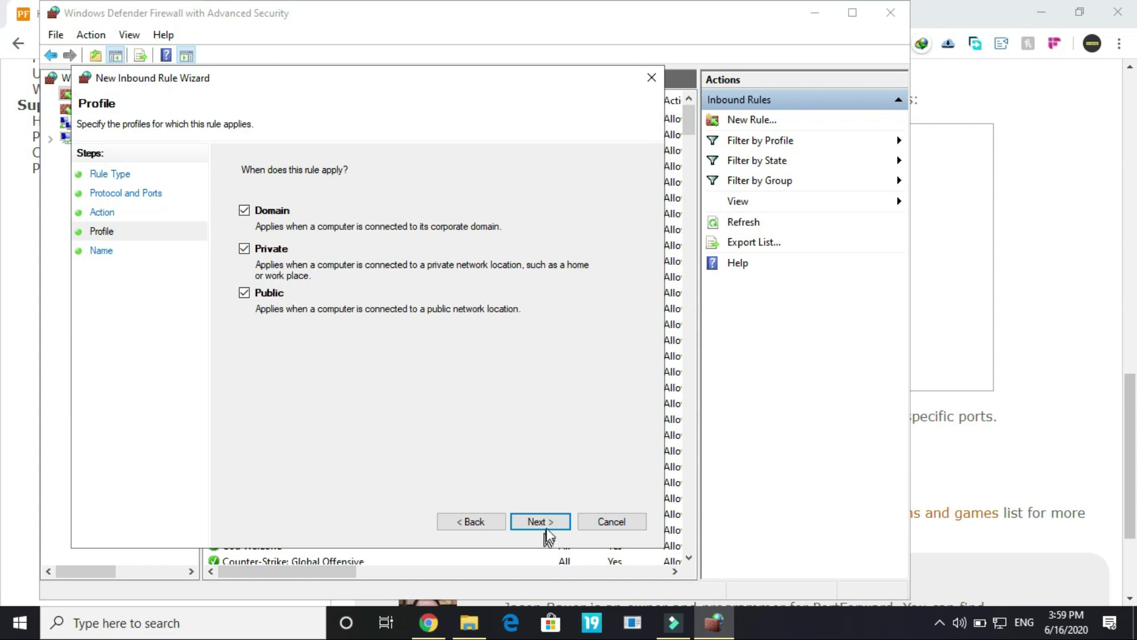
{"action": "left_click", "coordinate": [540, 522]}
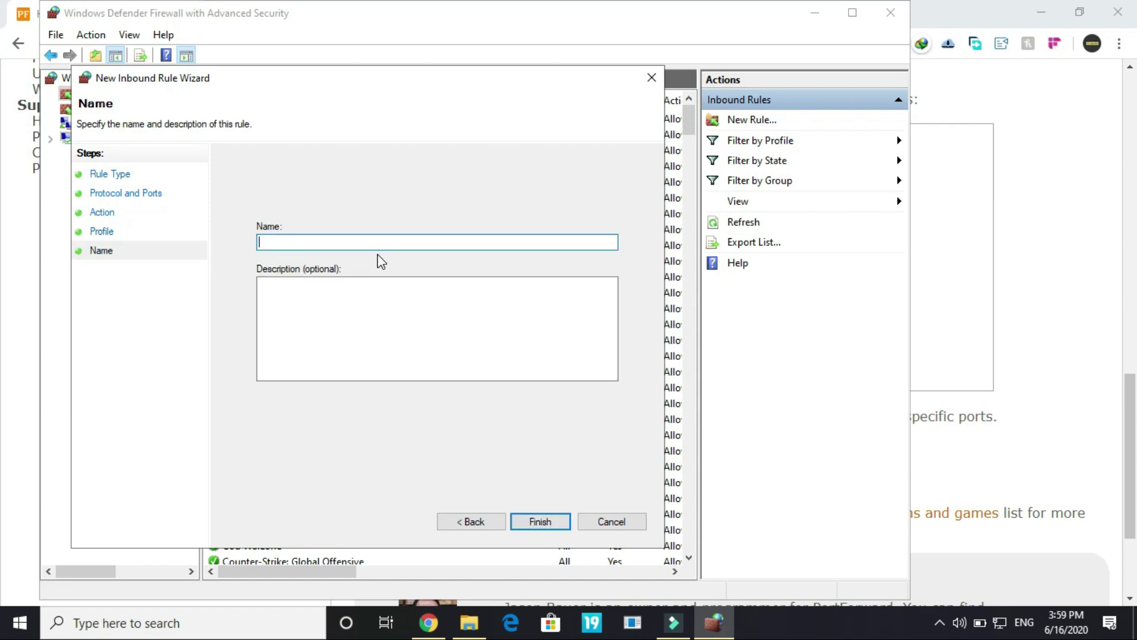
{"action": "type", "text": "Disin"}
{"action": "type", "text": "tegrati"}
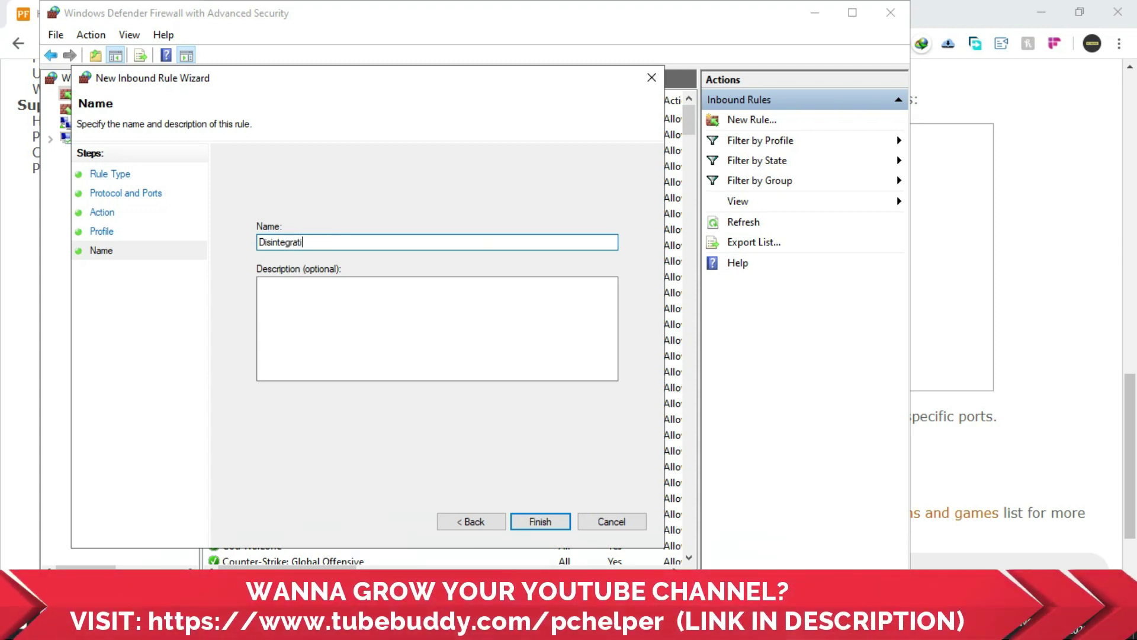
{"action": "type", "text": "on"}
{"action": "left_click", "coordinate": [537, 523]}
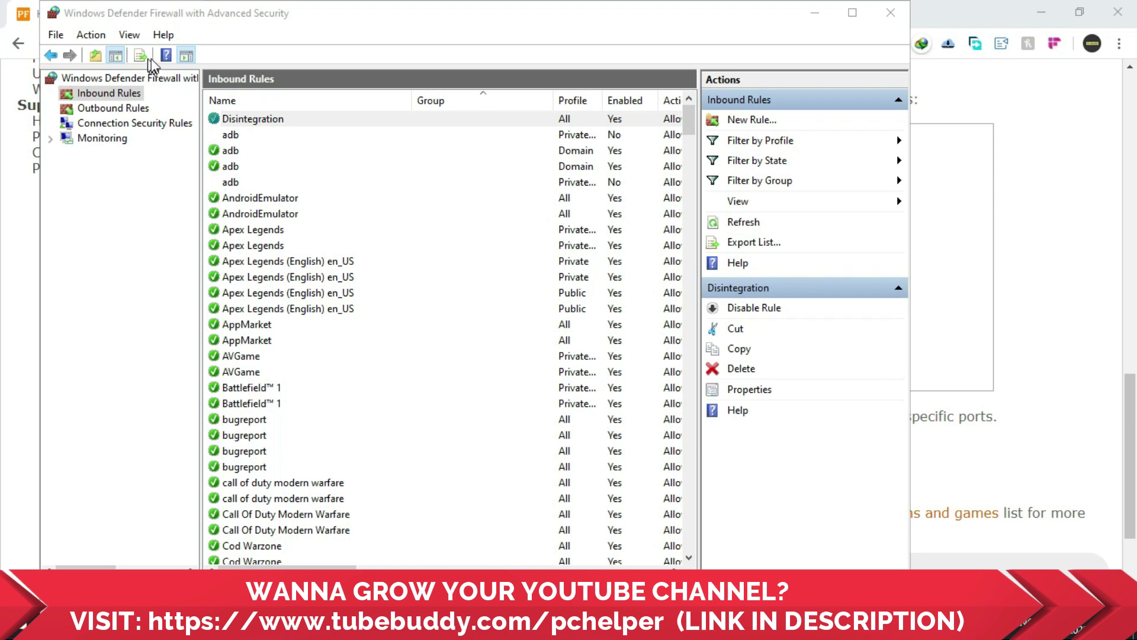
{"action": "left_click", "coordinate": [735, 121]}
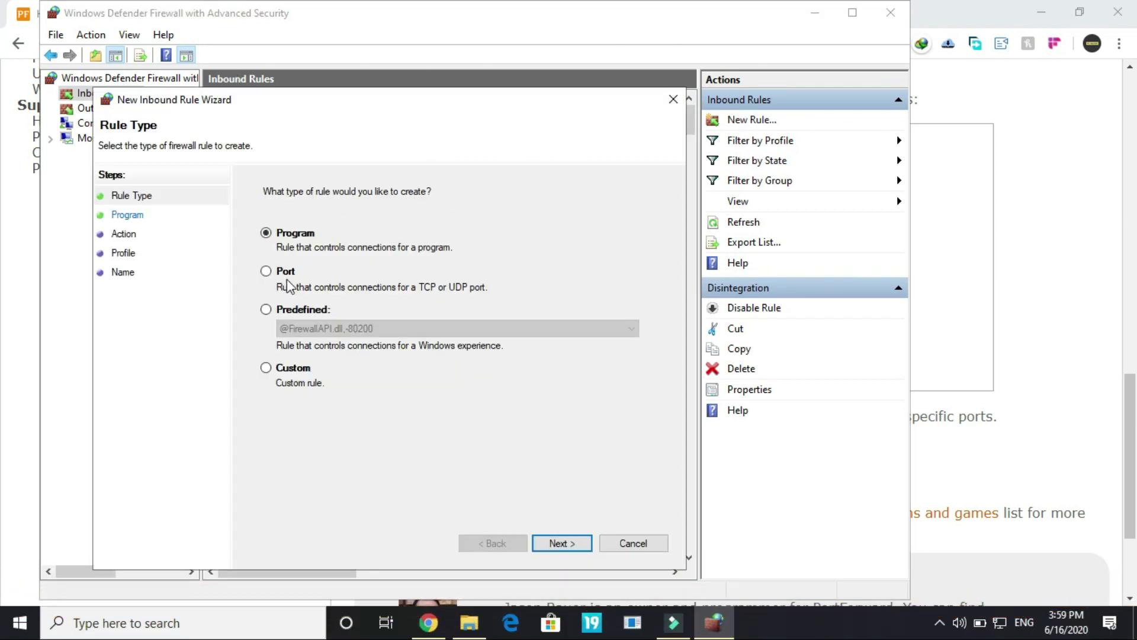
{"action": "left_click", "coordinate": [287, 283]}
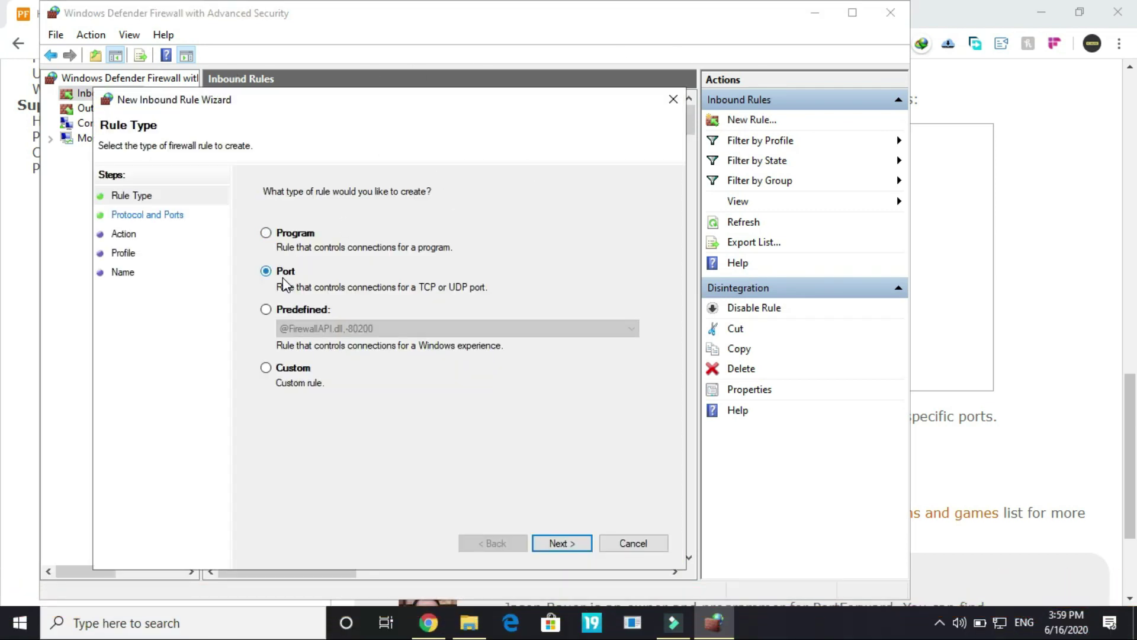
{"action": "left_click", "coordinate": [560, 543]}
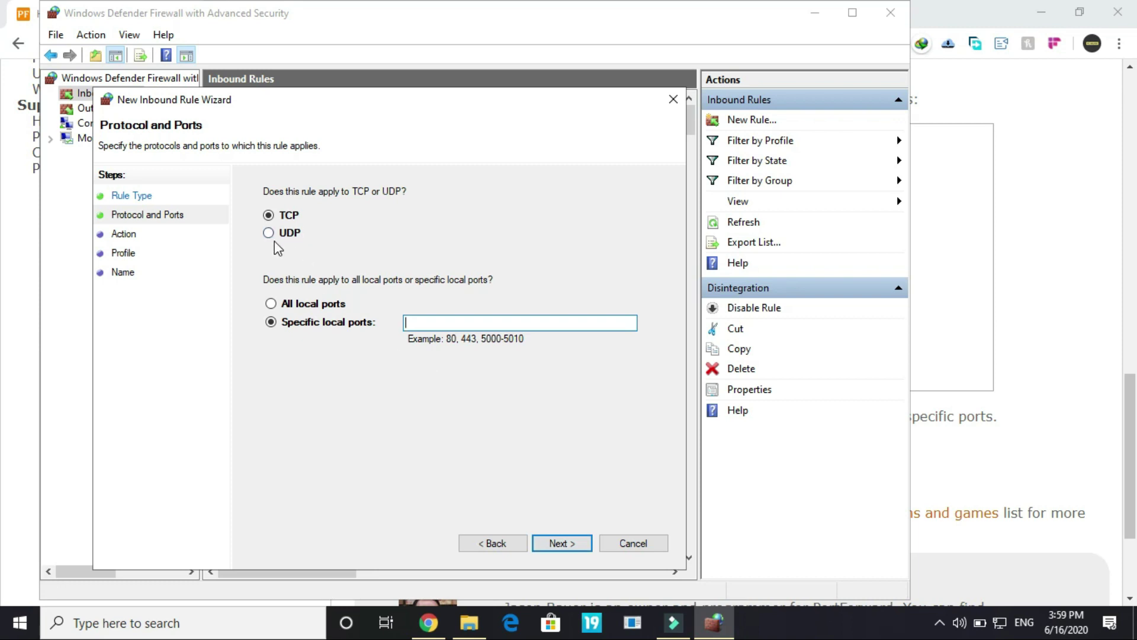
{"action": "left_click", "coordinate": [270, 233]}
{"action": "left_click", "coordinate": [22, 260]}
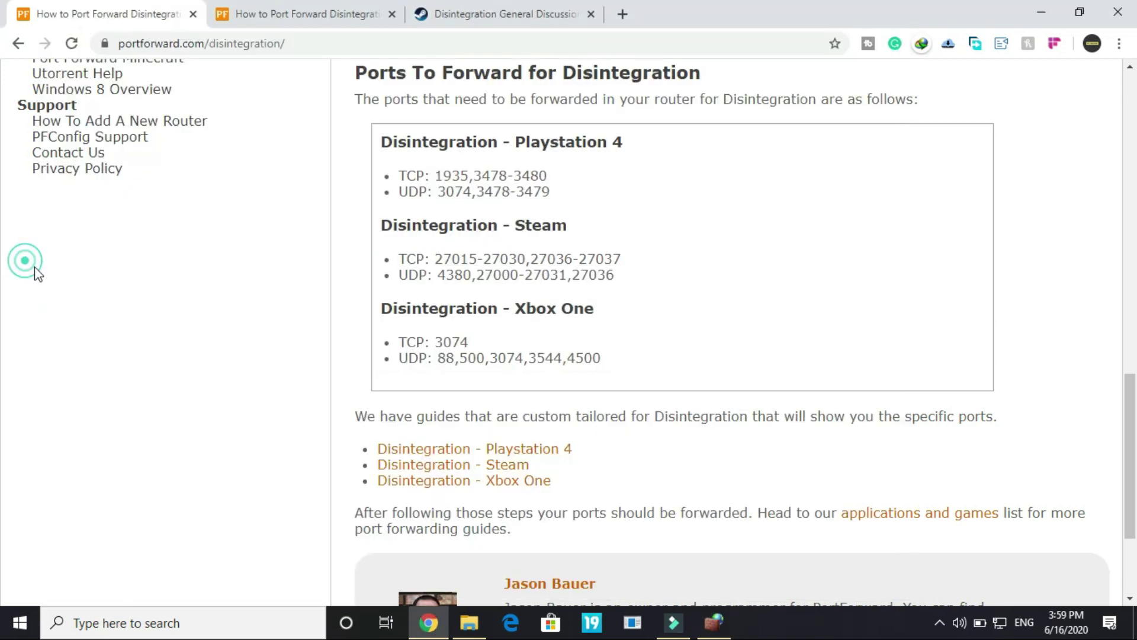
{"action": "left_click_drag", "start_coordinate": [436, 275], "coordinate": [632, 277]}
{"action": "key", "text": "ctrl+c"}
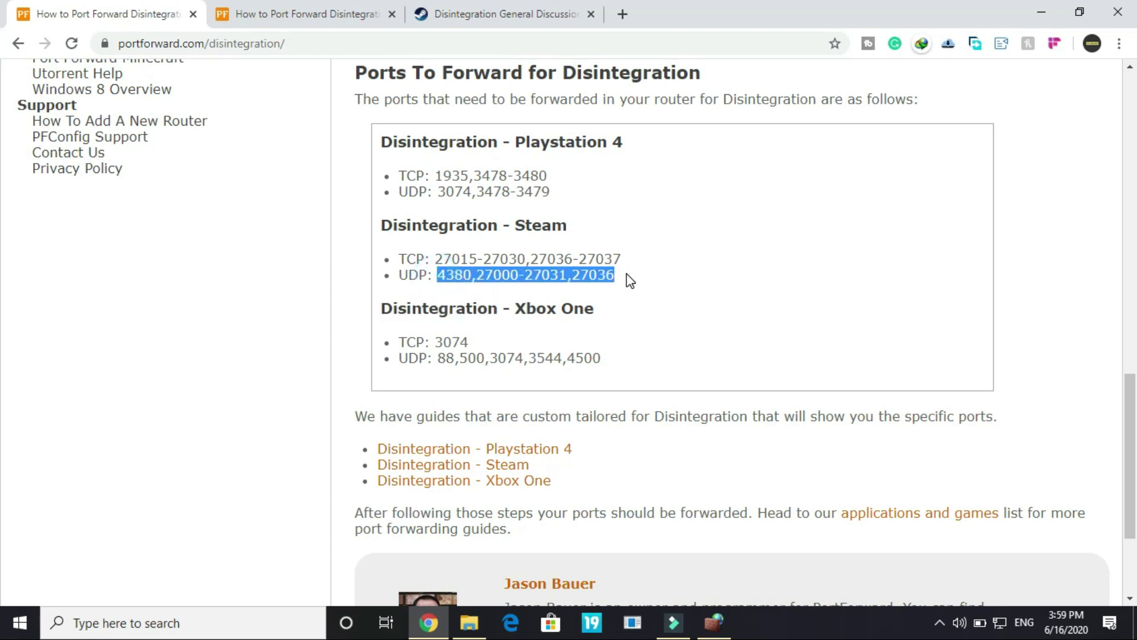
{"action": "left_click", "coordinate": [716, 623]}
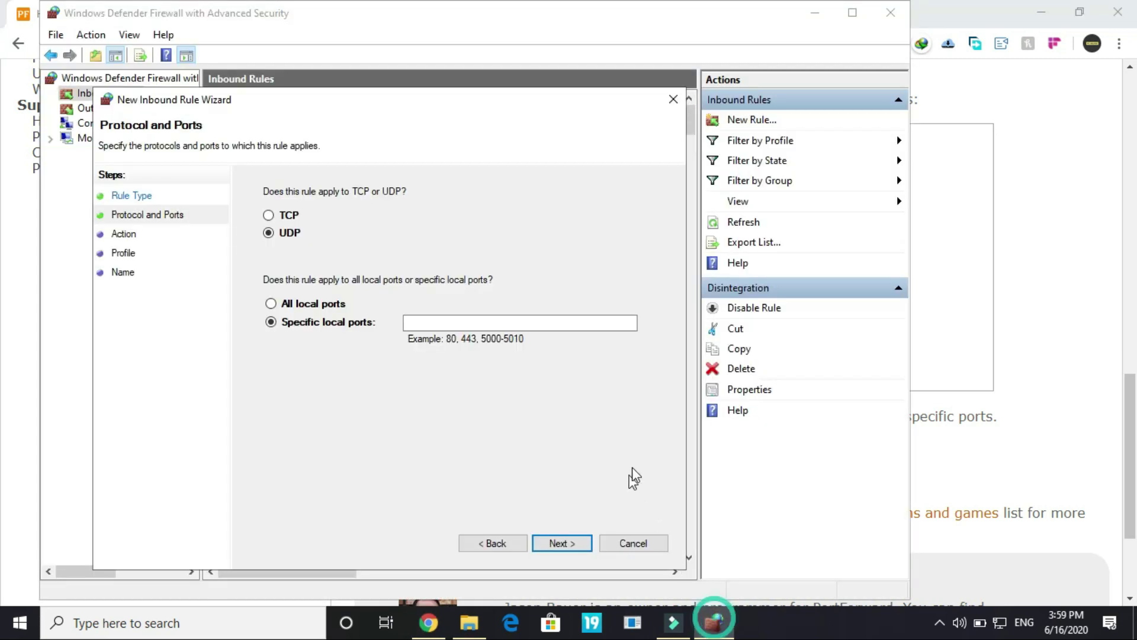
{"action": "key", "text": "ctrl+v"}
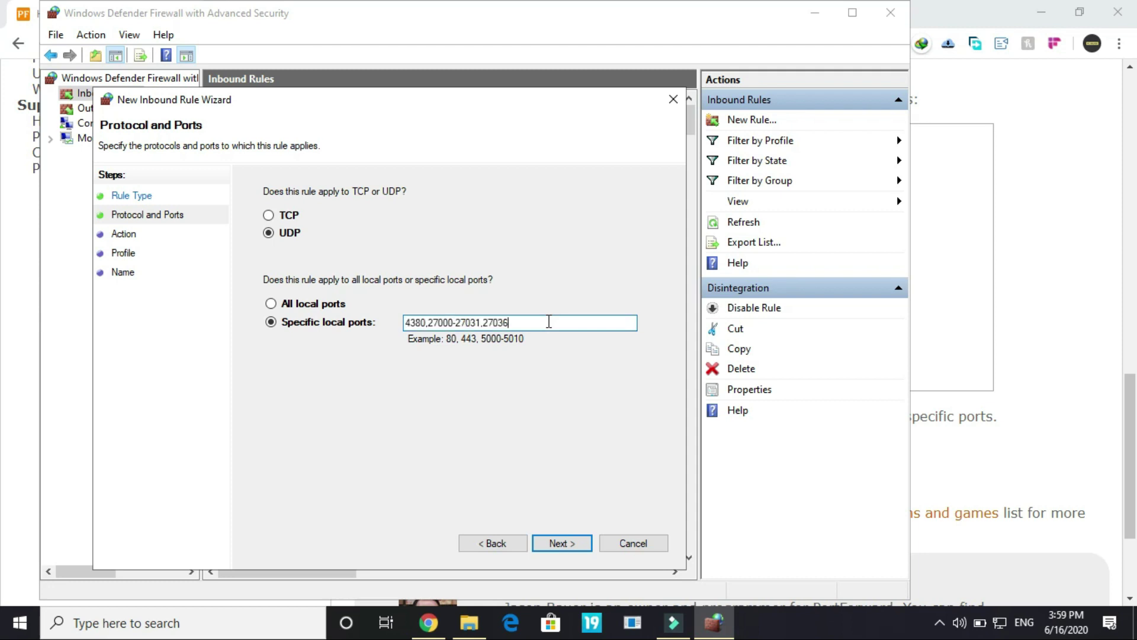
Finish the UDP rule as Disintegration on all profiles and show the desktop.
{"action": "left_click", "coordinate": [552, 544]}
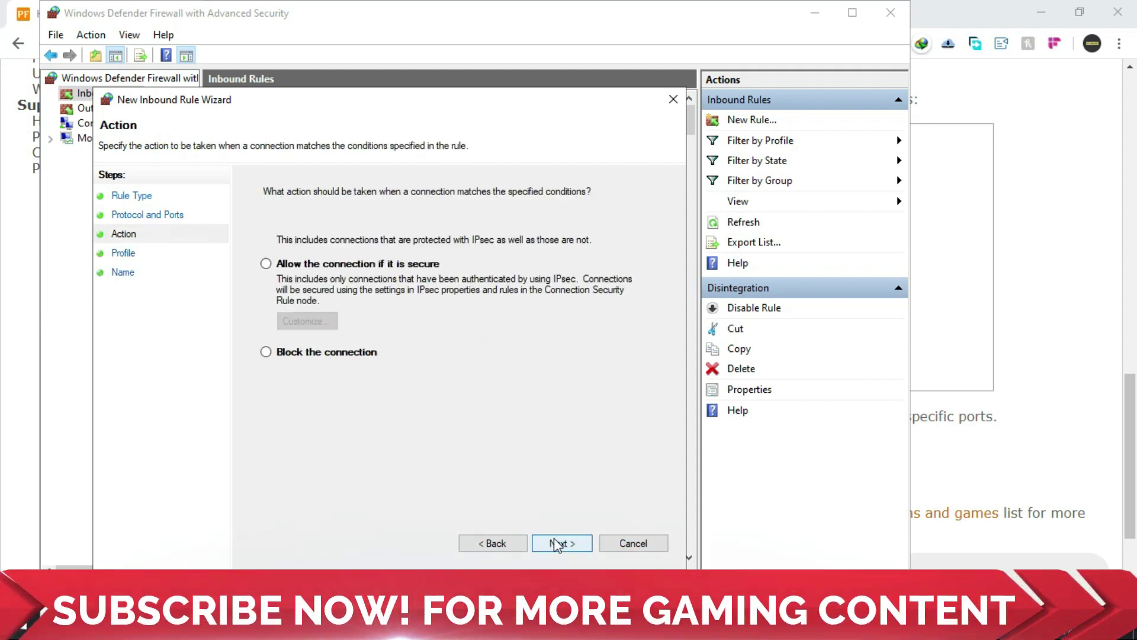
{"action": "left_click", "coordinate": [567, 543]}
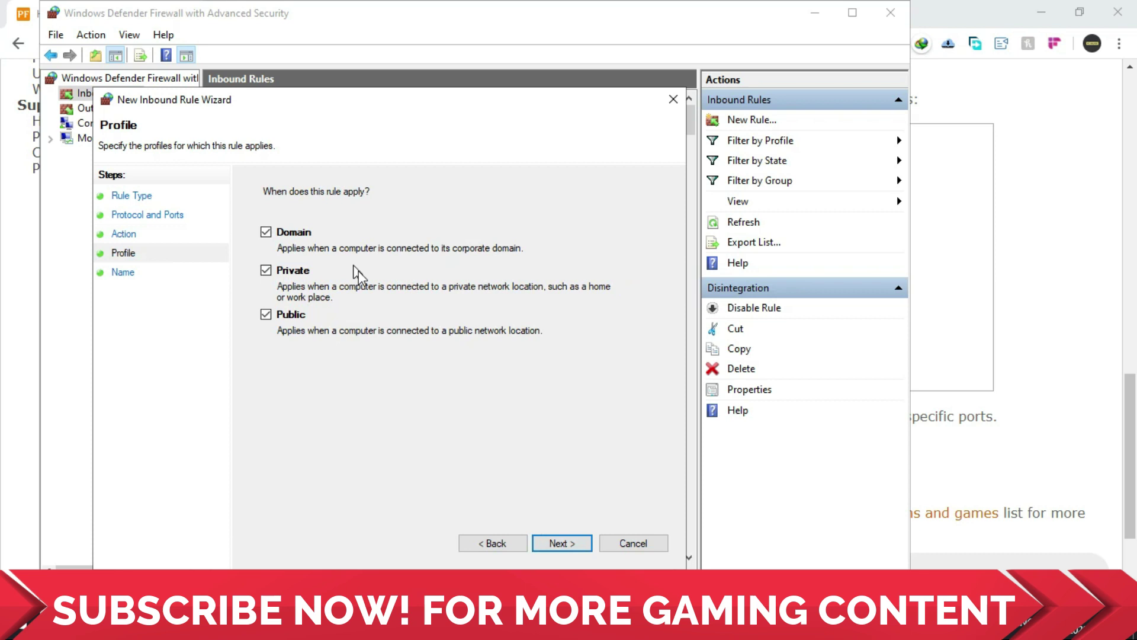
{"action": "left_click", "coordinate": [561, 544]}
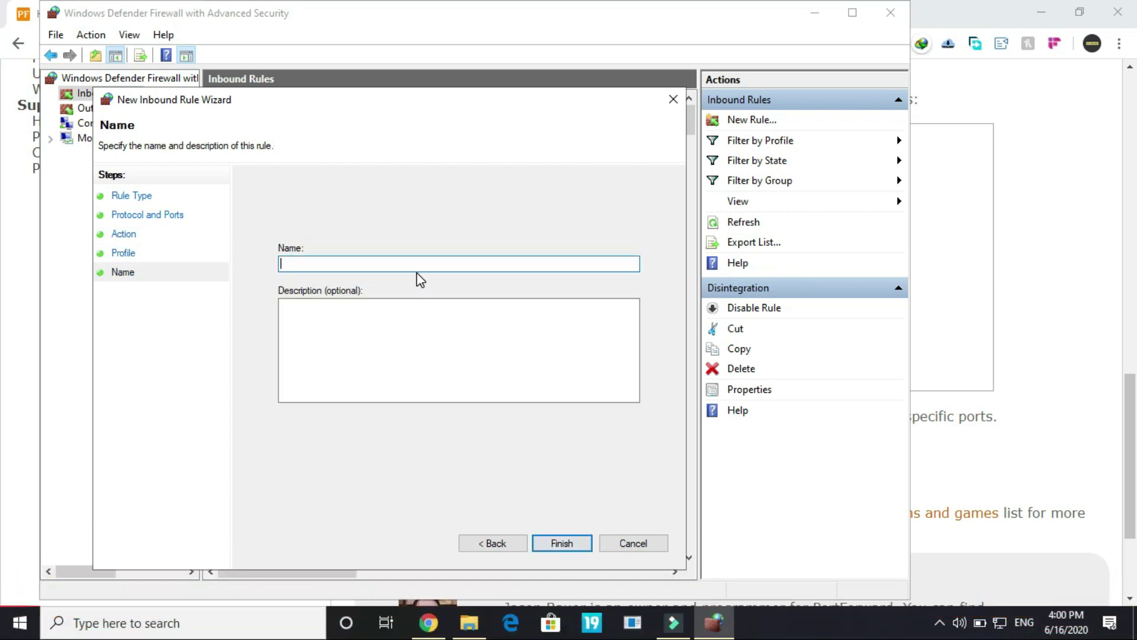
{"action": "type", "text": "Dis"}
{"action": "type", "text": "integr"}
{"action": "type", "text": "ation"}
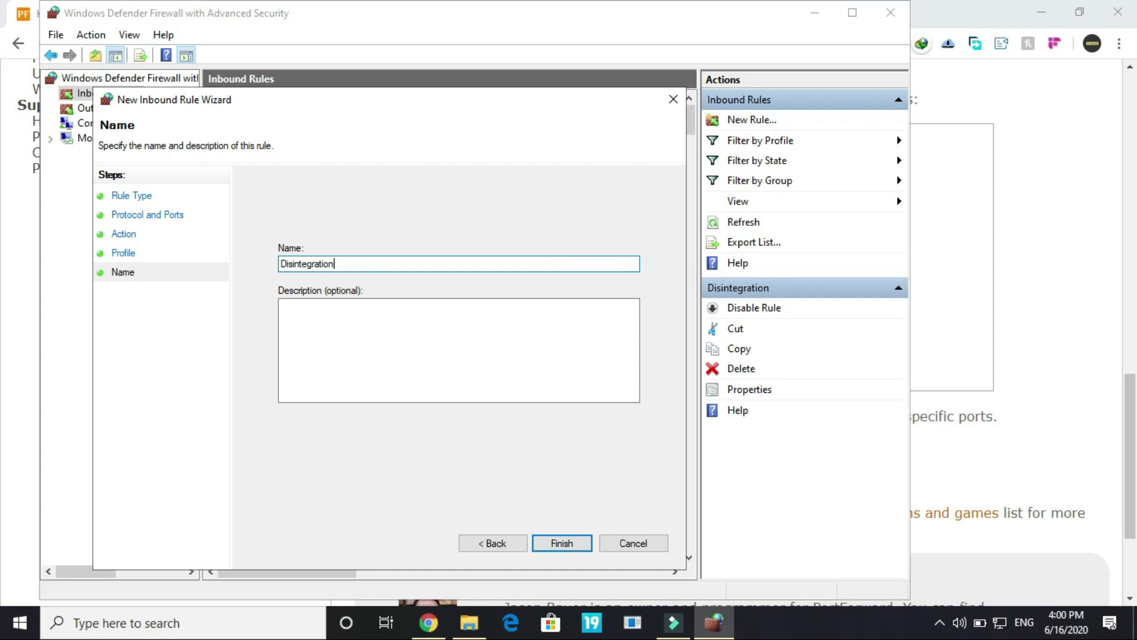
{"action": "left_click", "coordinate": [556, 544]}
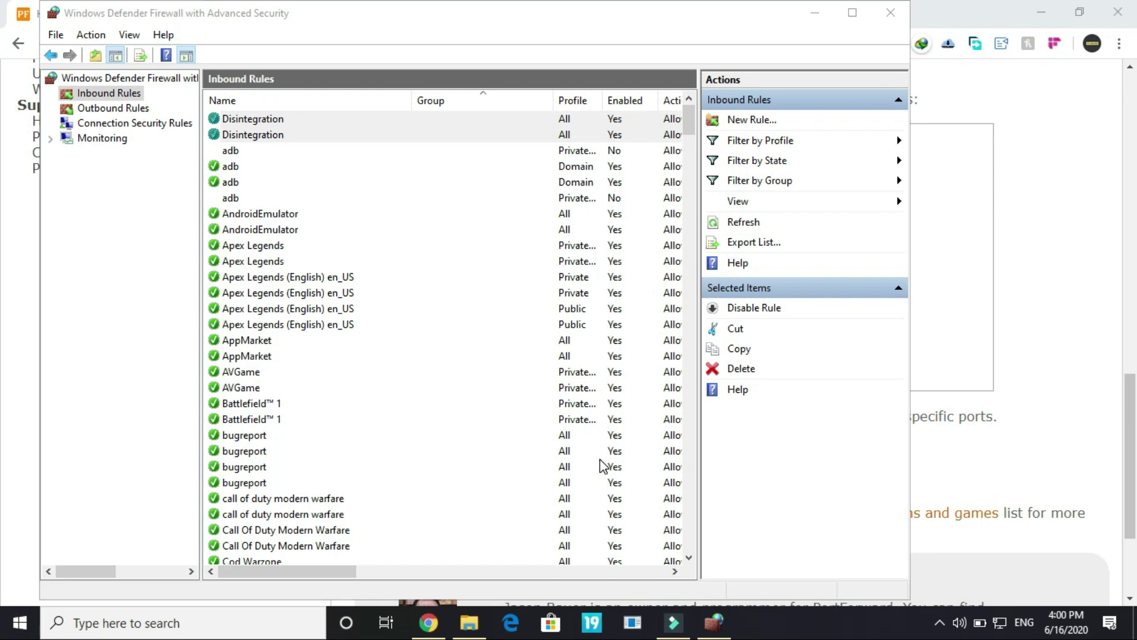
{"action": "key", "text": "super+d"}
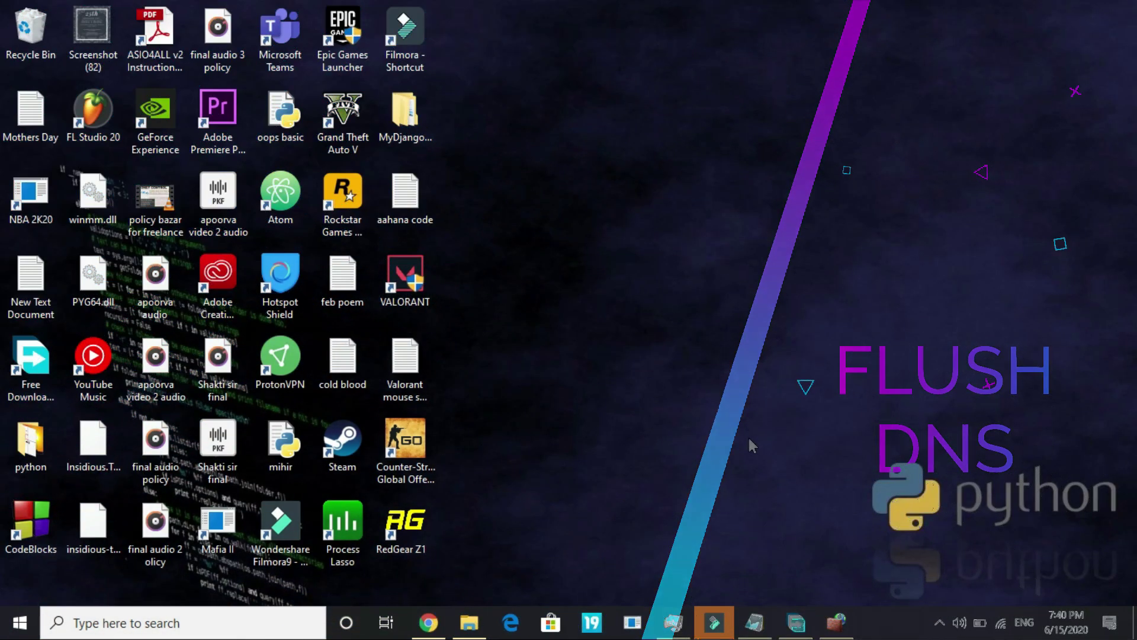
Run ipconfig /flushdns in Command Prompt and close the window.
{"action": "left_click", "coordinate": [113, 625]}
{"action": "type", "text": "cmd"}
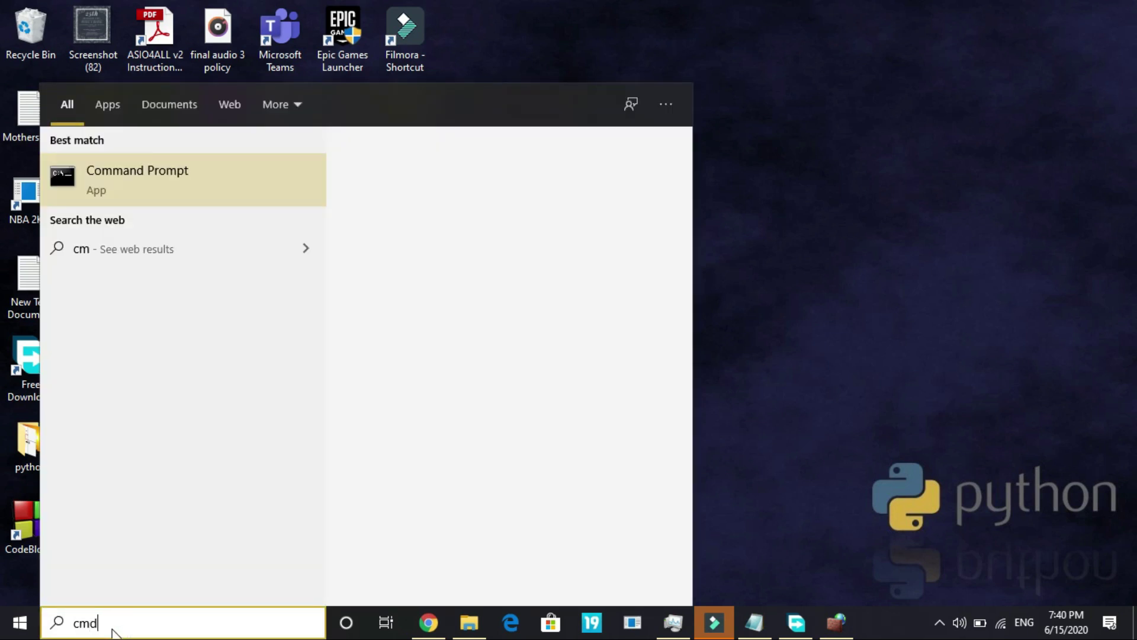
{"action": "left_click", "coordinate": [168, 178]}
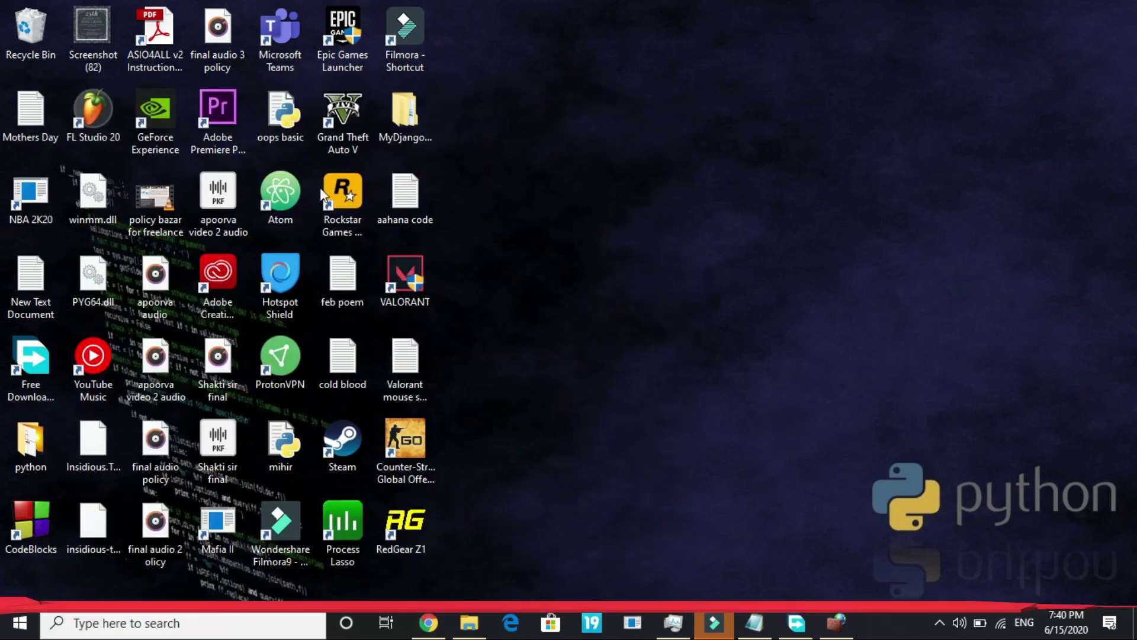
{"action": "type", "text": "ip"}
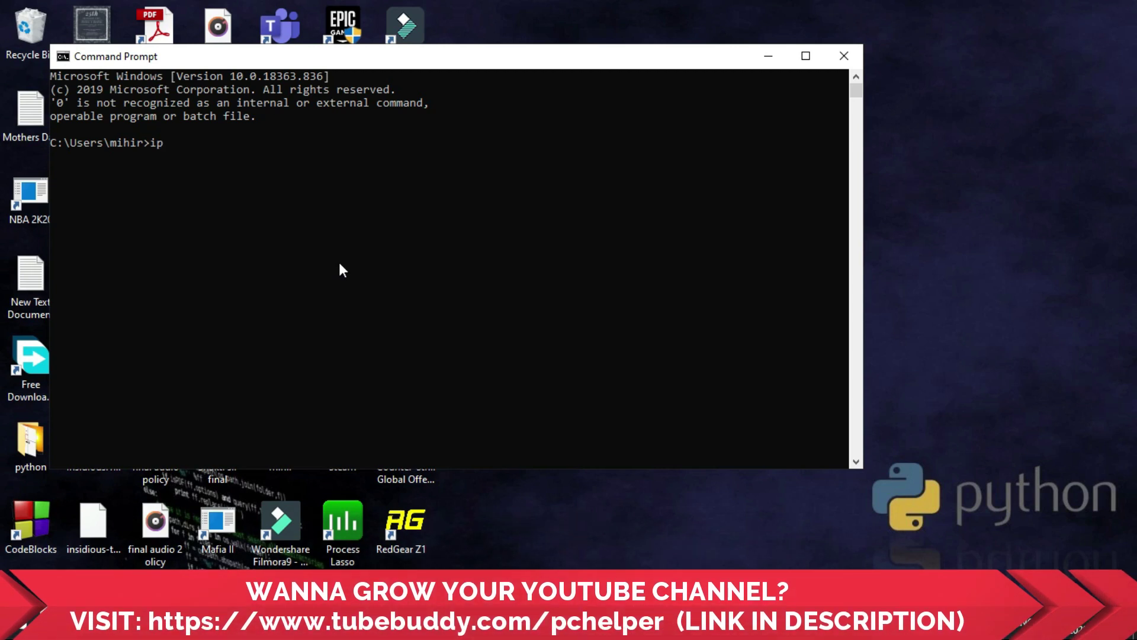
{"action": "type", "text": "conf"}
{"action": "key", "text": "BackSpace"}
{"action": "type", "text": "fig"}
{"action": "type", "text": " /f"}
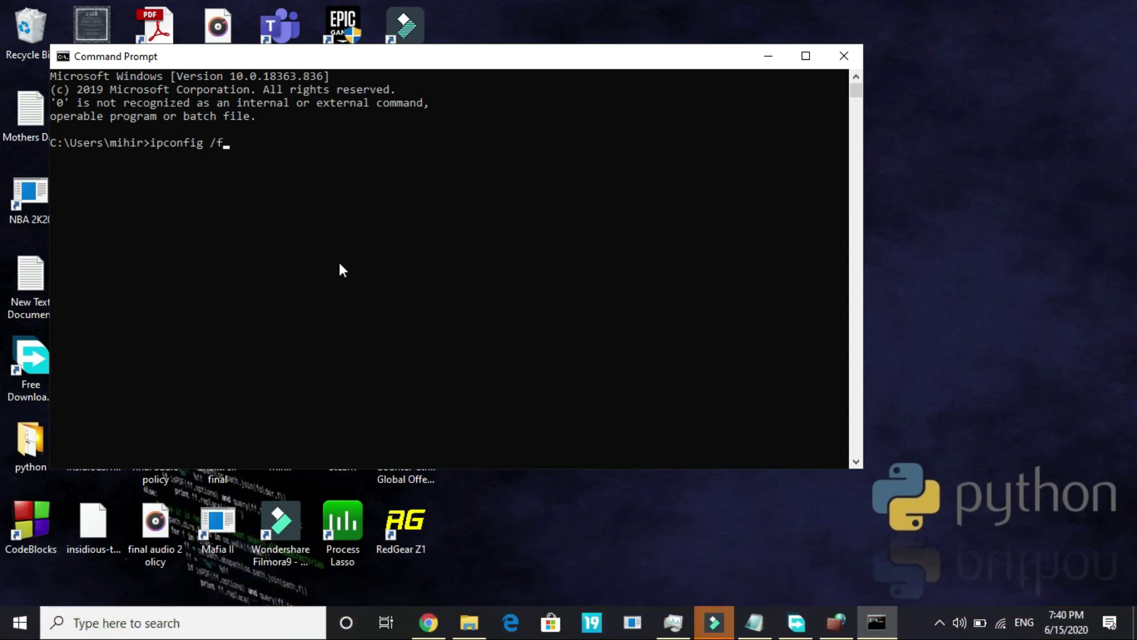
{"action": "type", "text": "lushd"}
{"action": "type", "text": "ns"}
{"action": "key", "text": "Return"}
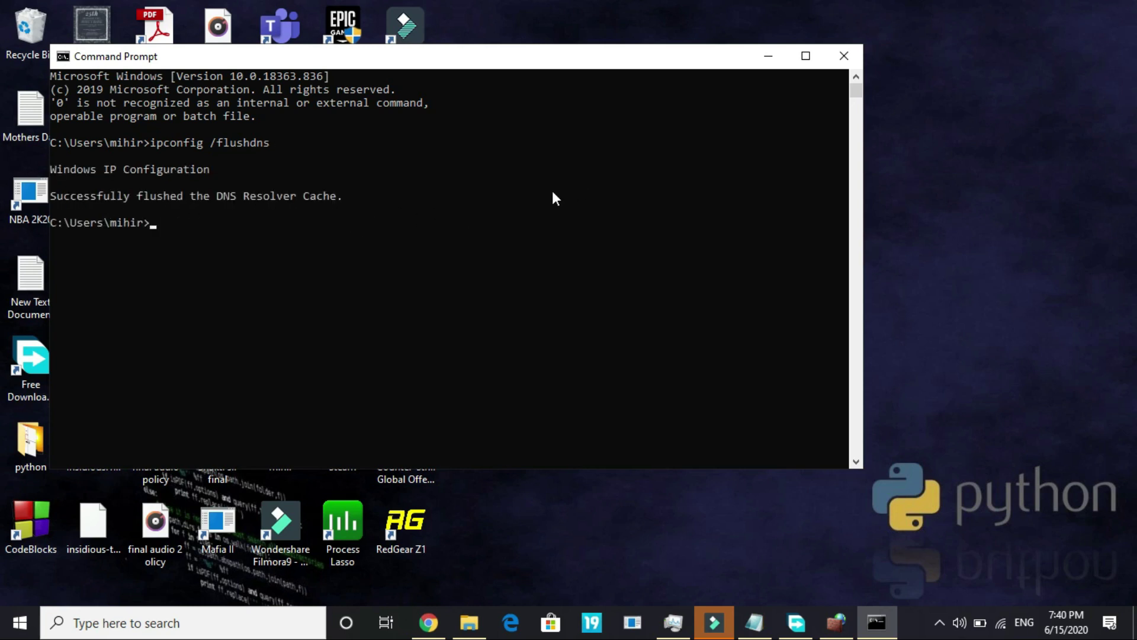
{"action": "left_click", "coordinate": [844, 56]}
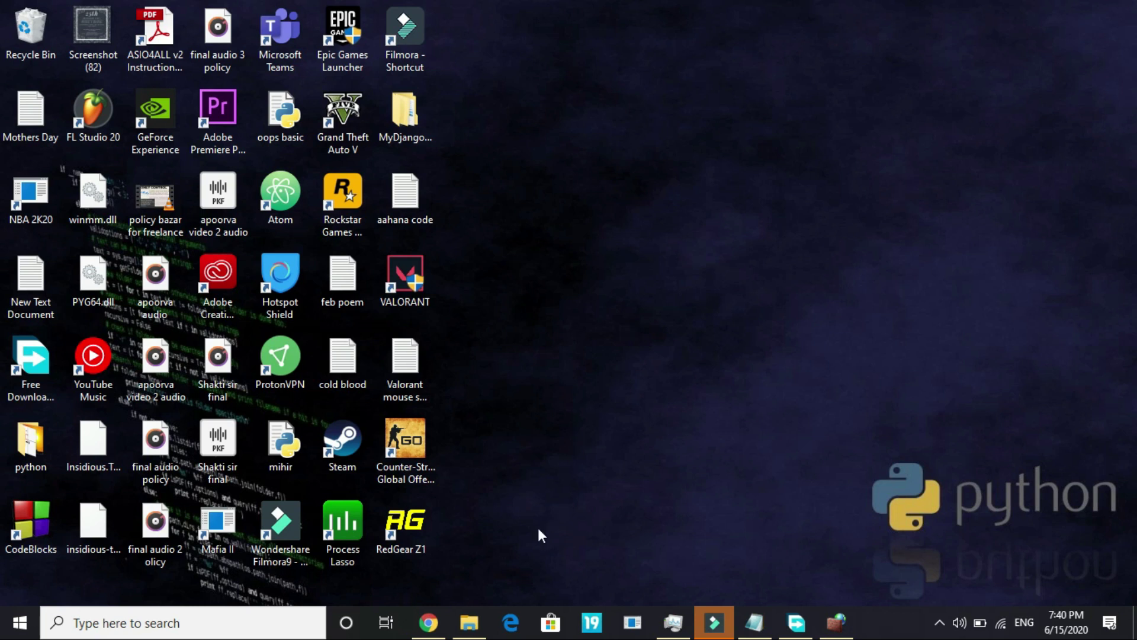
{"action": "left_click", "coordinate": [429, 623]}
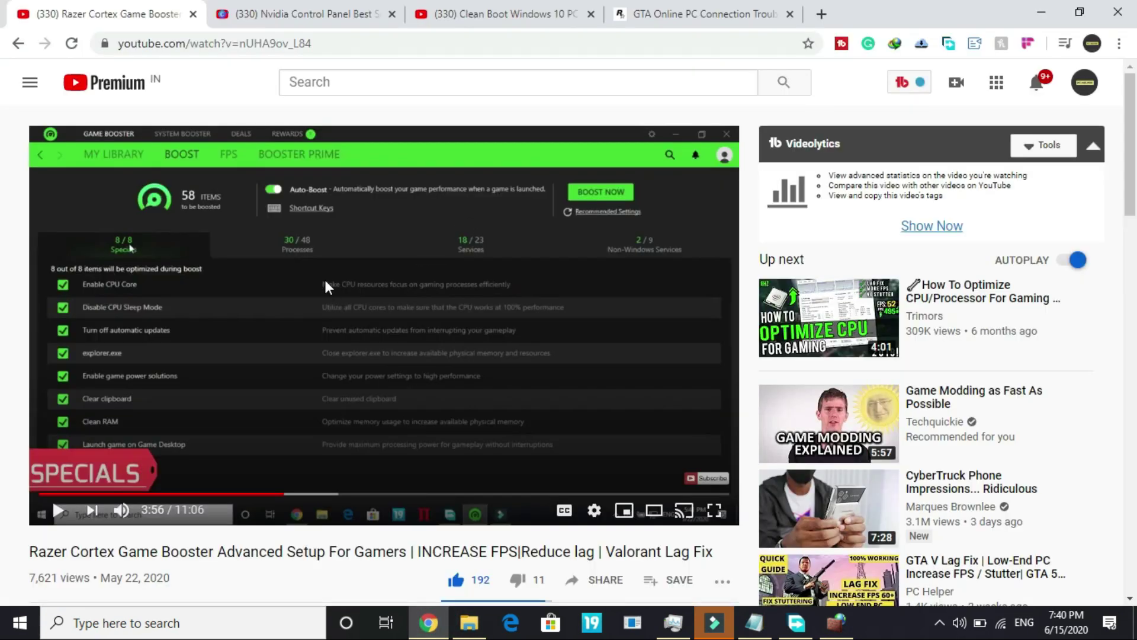
{"action": "scroll", "coordinate": [70, 443], "scroll_direction": "down", "scroll_amount": 2}
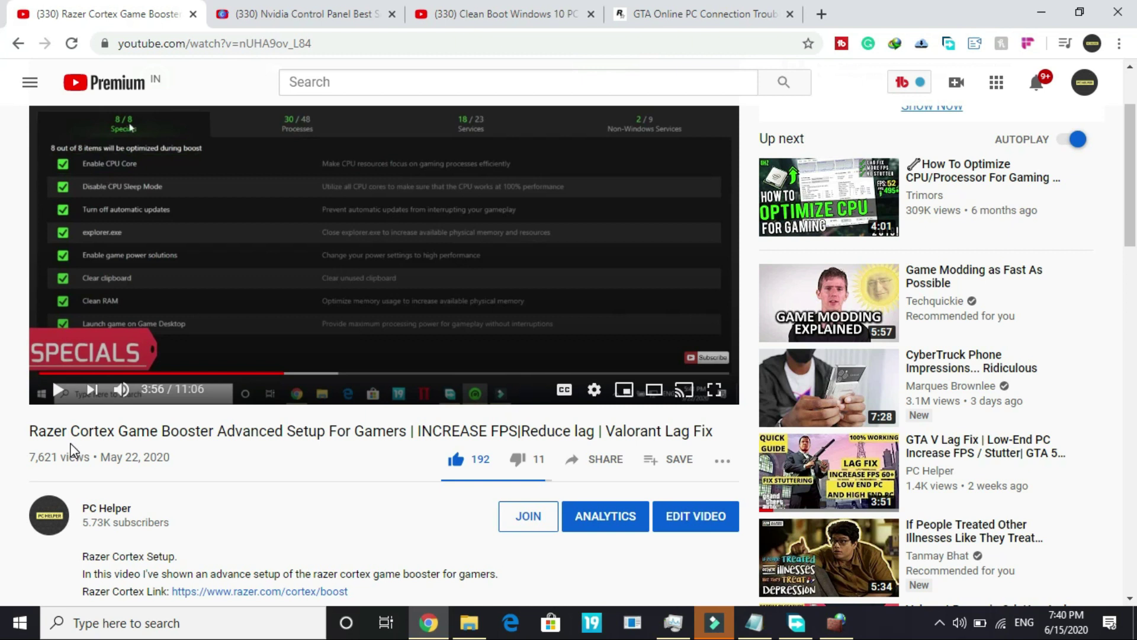
{"action": "left_click_drag", "start_coordinate": [162, 432], "coordinate": [188, 435]}
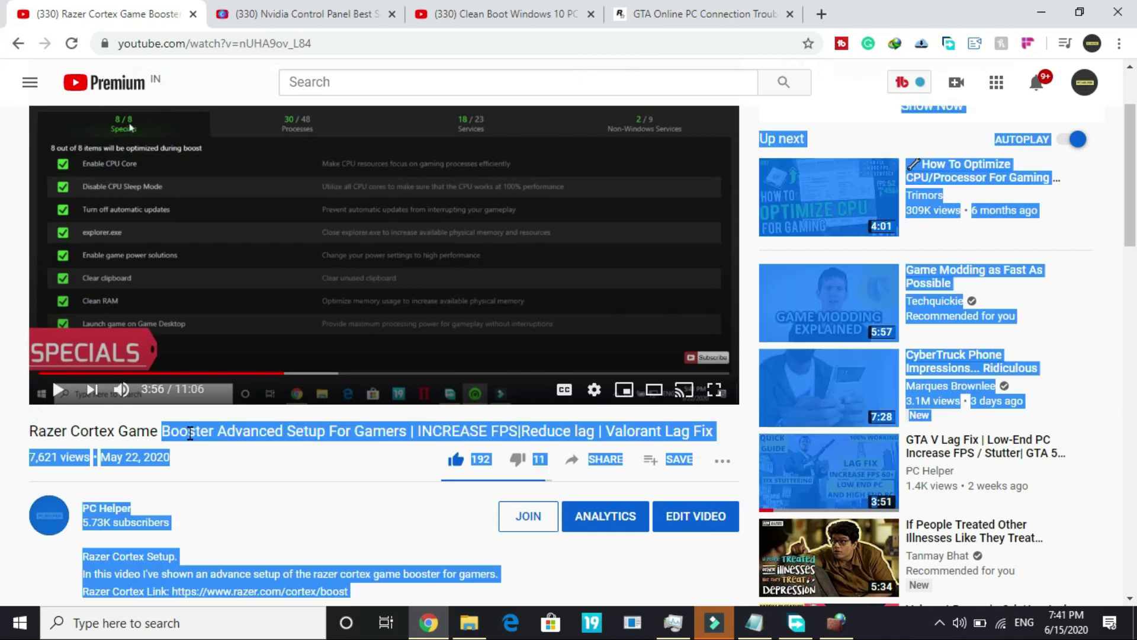
{"action": "left_click", "coordinate": [263, 471]}
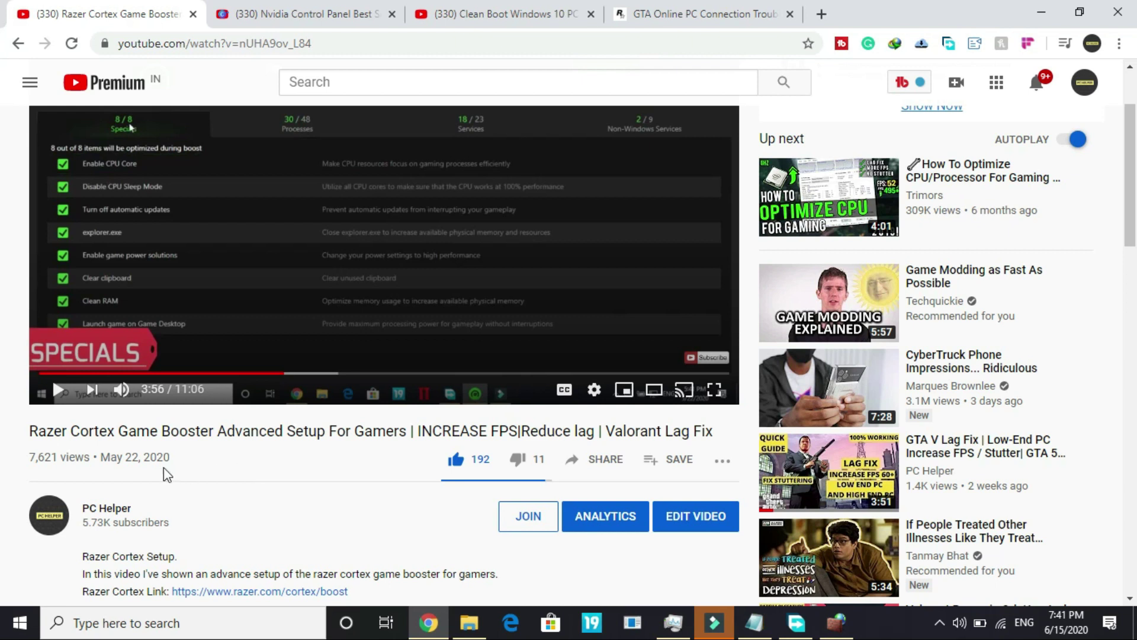
{"action": "scroll", "coordinate": [445, 445], "scroll_direction": "up", "scroll_amount": 2}
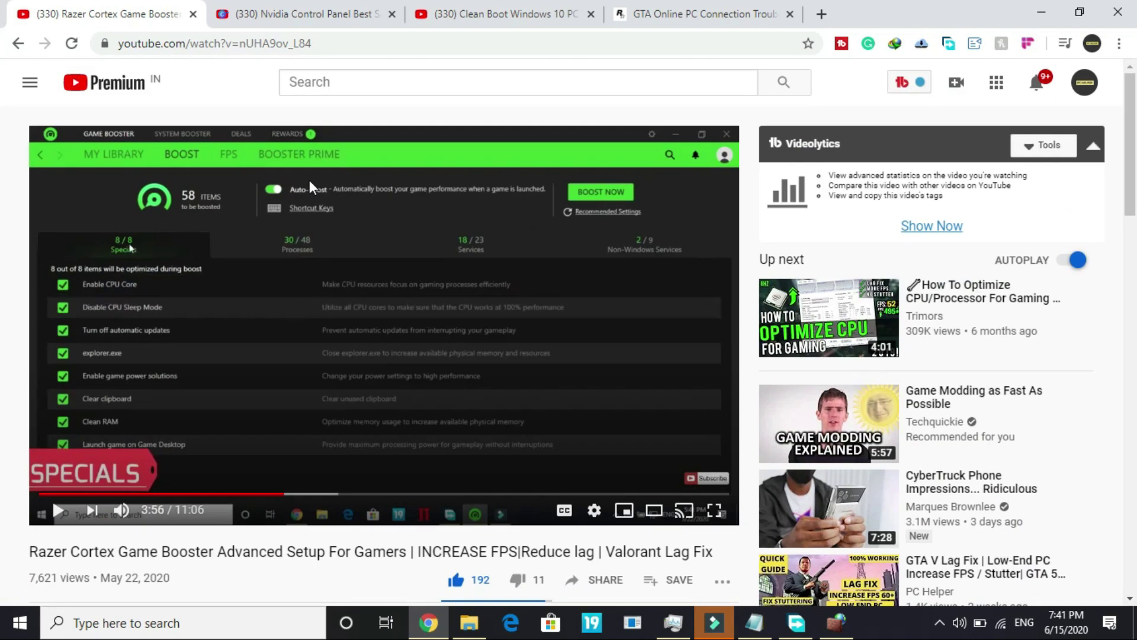
{"action": "left_click", "coordinate": [305, 15]}
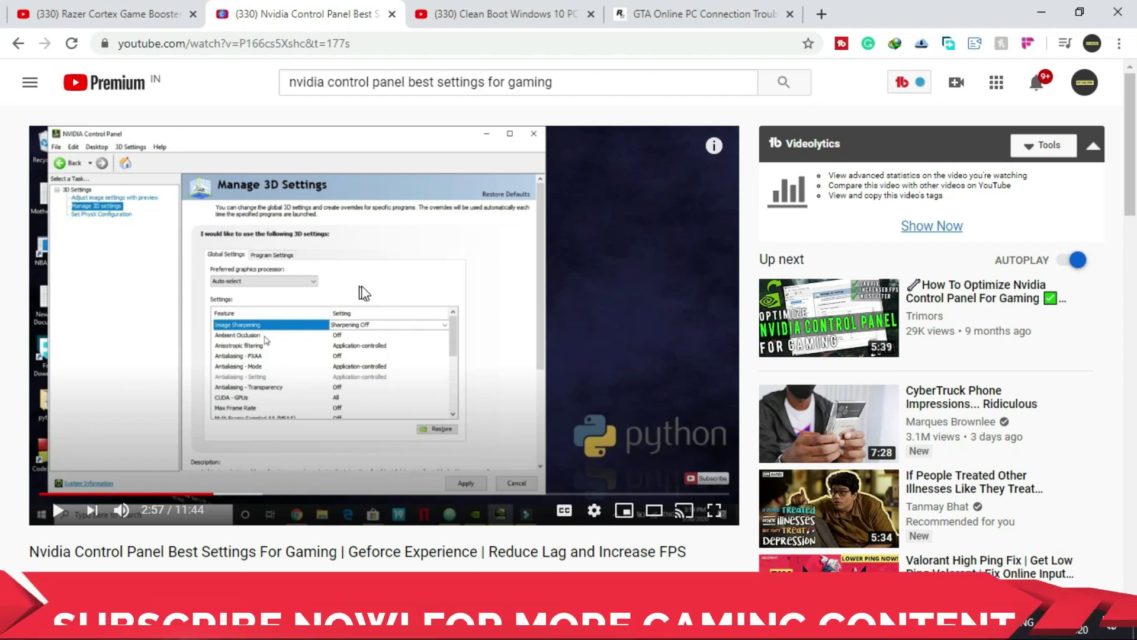
{"action": "left_click", "coordinate": [133, 13]}
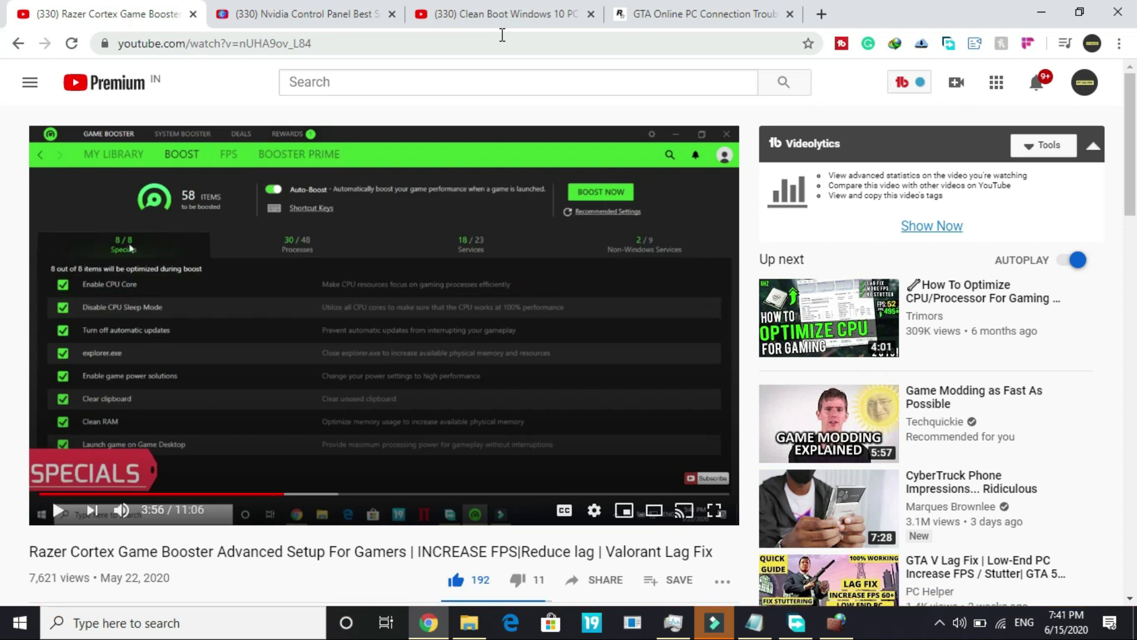
{"action": "key", "text": "super+d"}
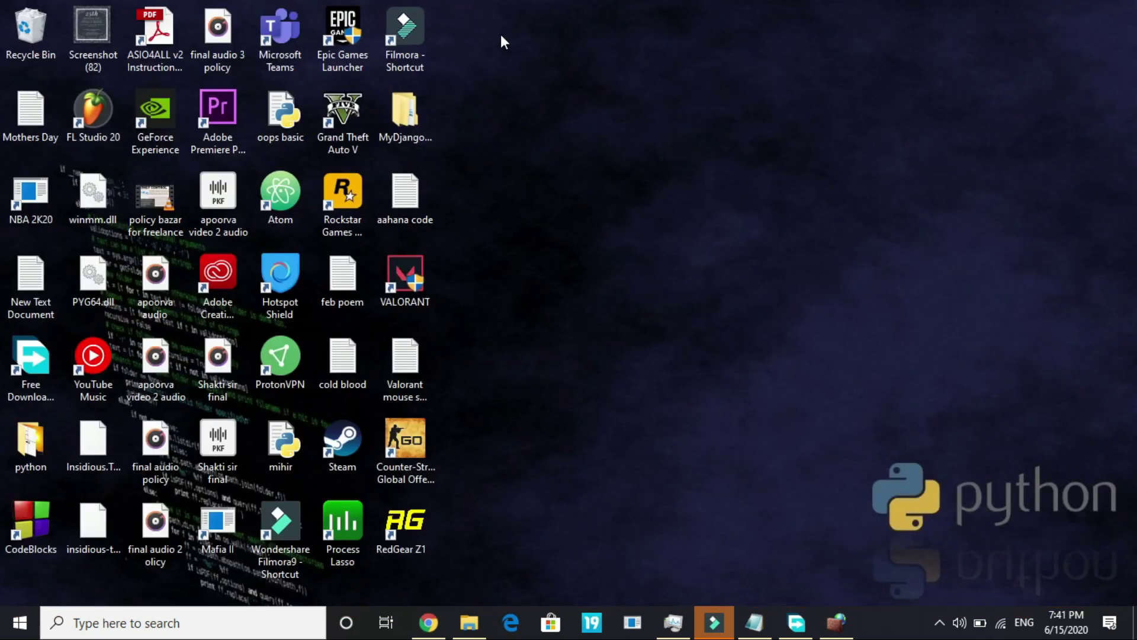